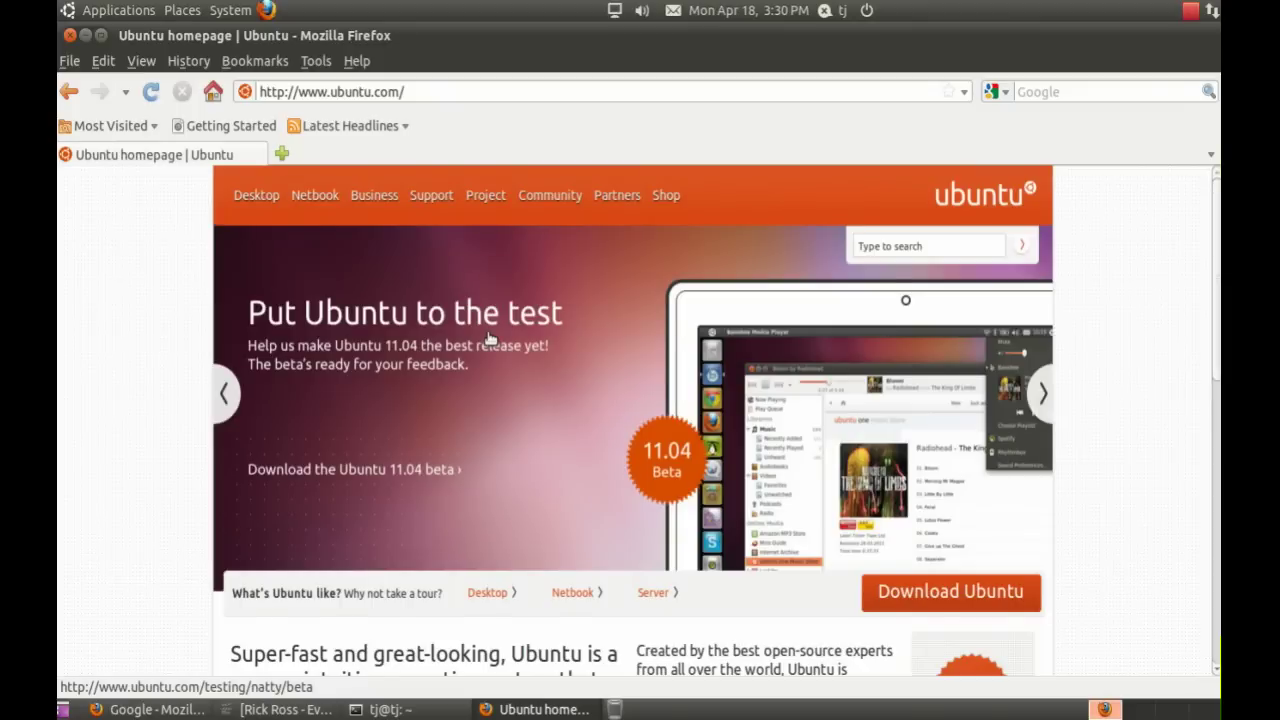
- Open the Ubuntu Desktop Edition download page and show the architecture choices for Ubuntu 10.10
{"action": "scroll", "coordinate": [935, 498], "scroll_direction": "down", "scroll_amount": 2}
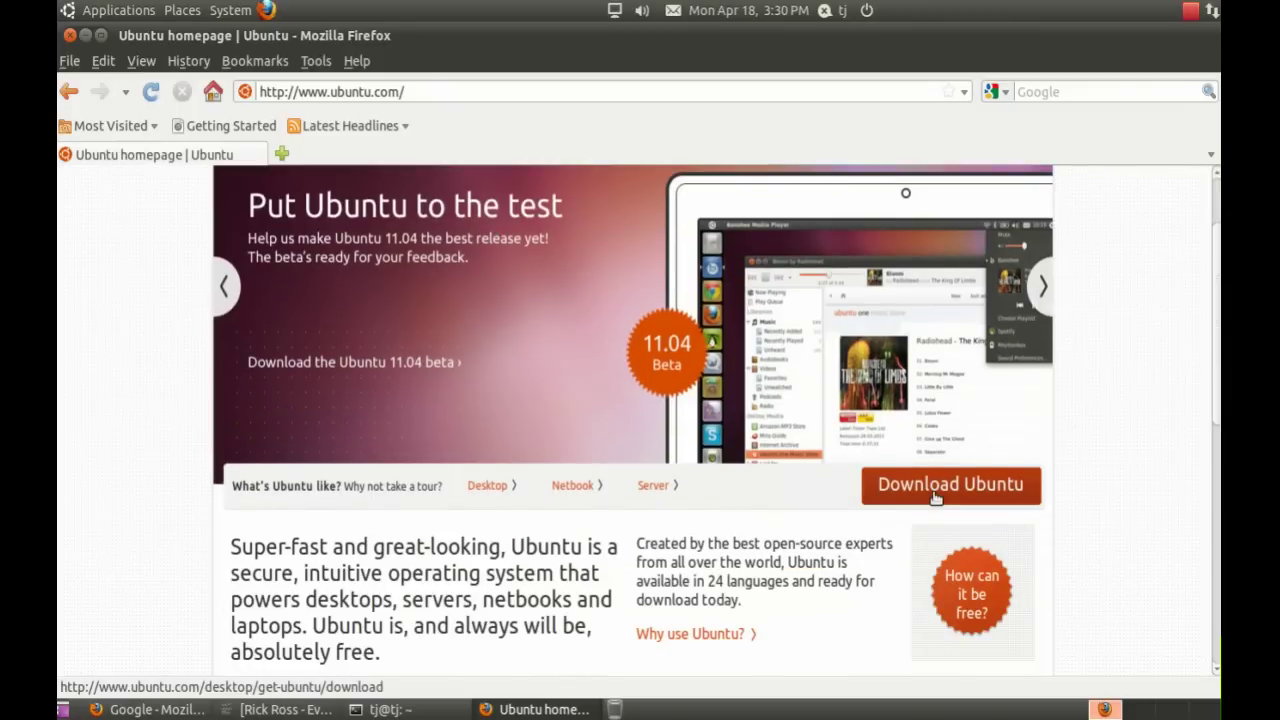
{"action": "left_click", "coordinate": [935, 498]}
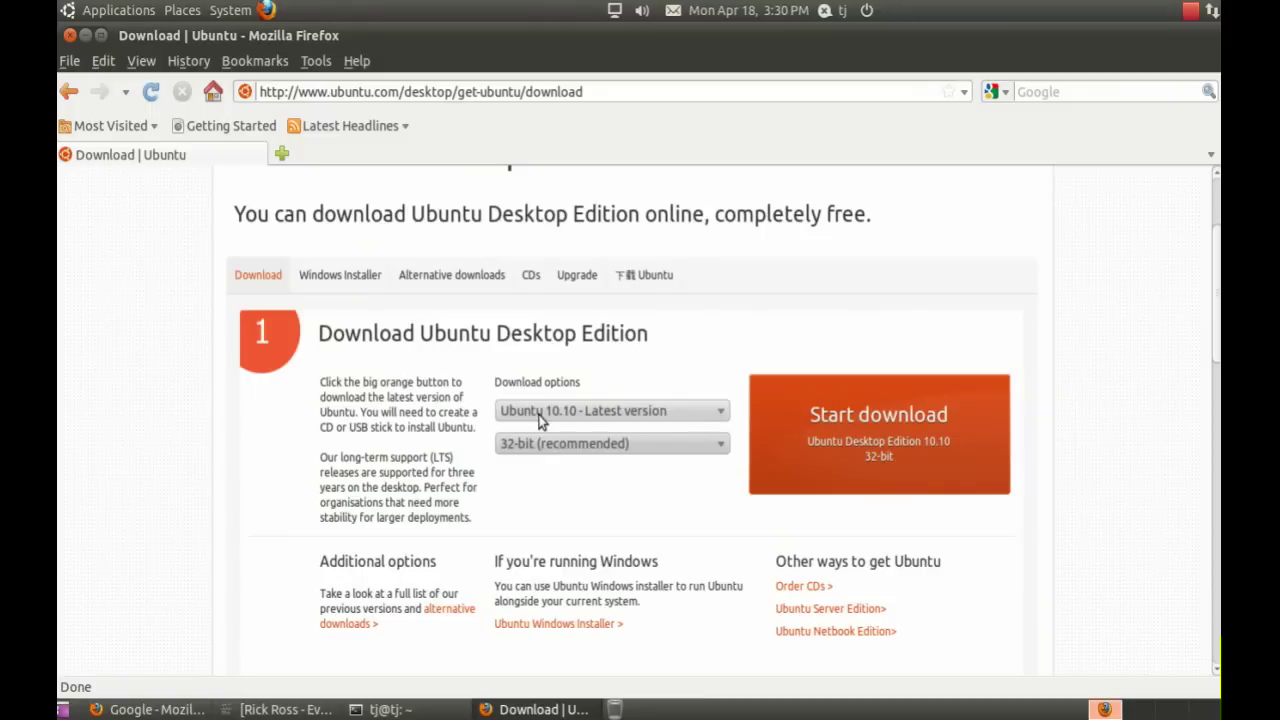
{"action": "left_click", "coordinate": [548, 443]}
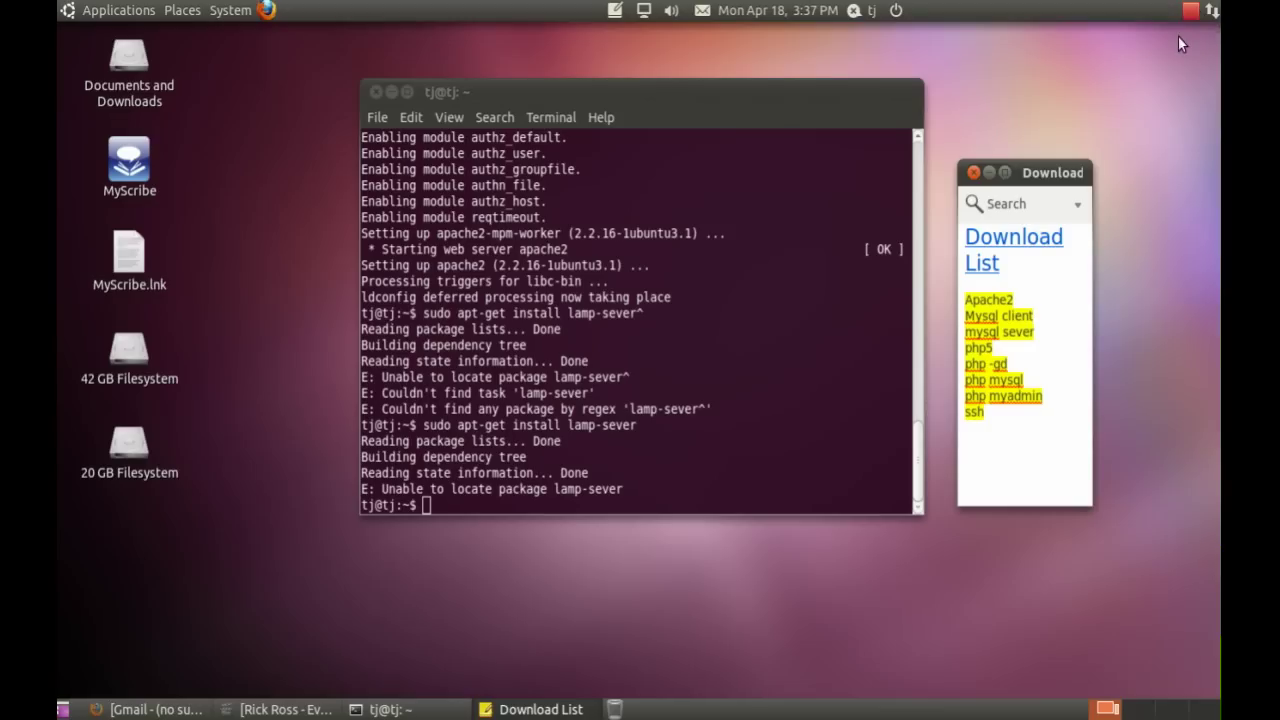
- Review the packages in the Download List note, from Apache2 through ssh
{"action": "left_click_drag", "start_coordinate": [982, 234], "coordinate": [1059, 302]}
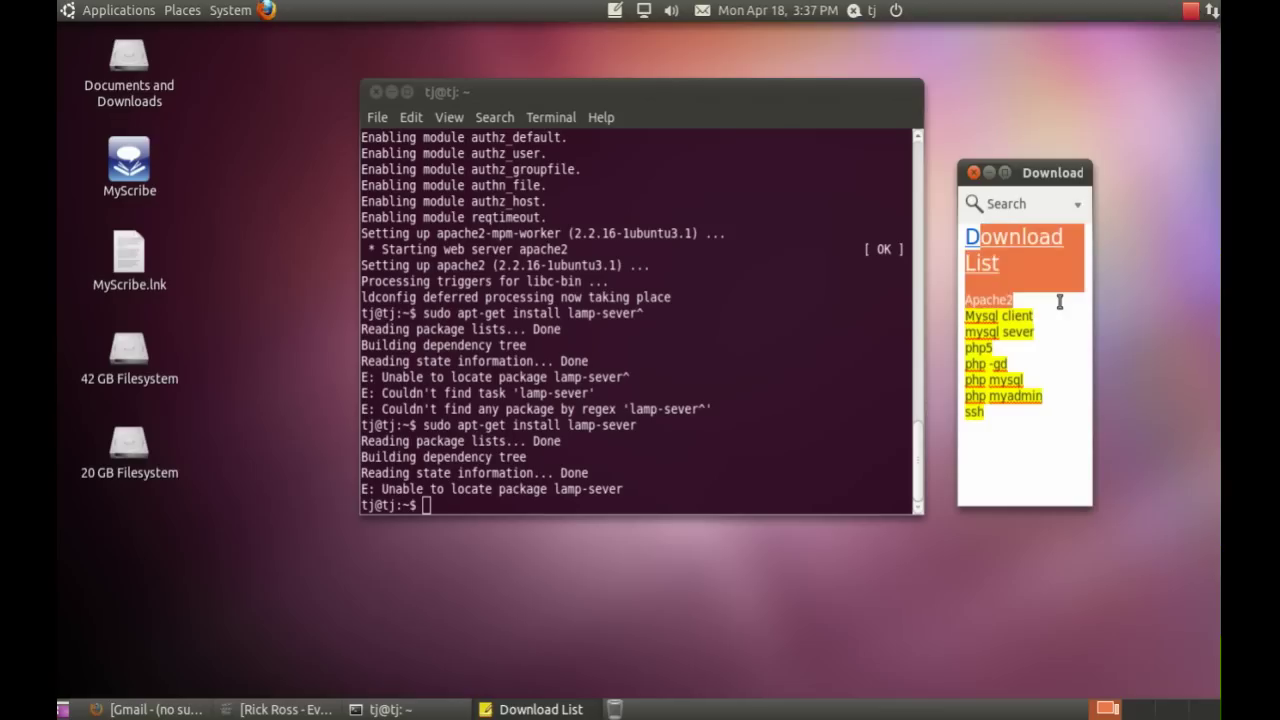
{"action": "left_click_drag", "start_coordinate": [971, 231], "coordinate": [1063, 452]}
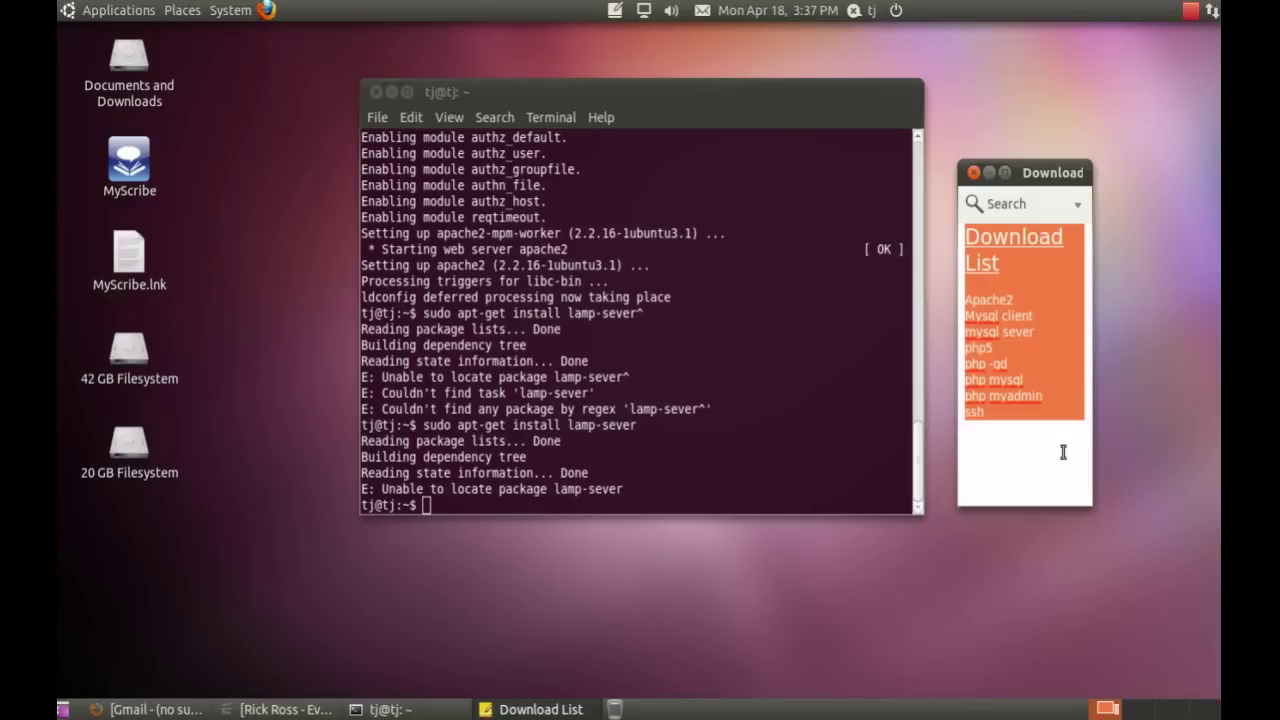
{"action": "left_click", "coordinate": [1063, 452]}
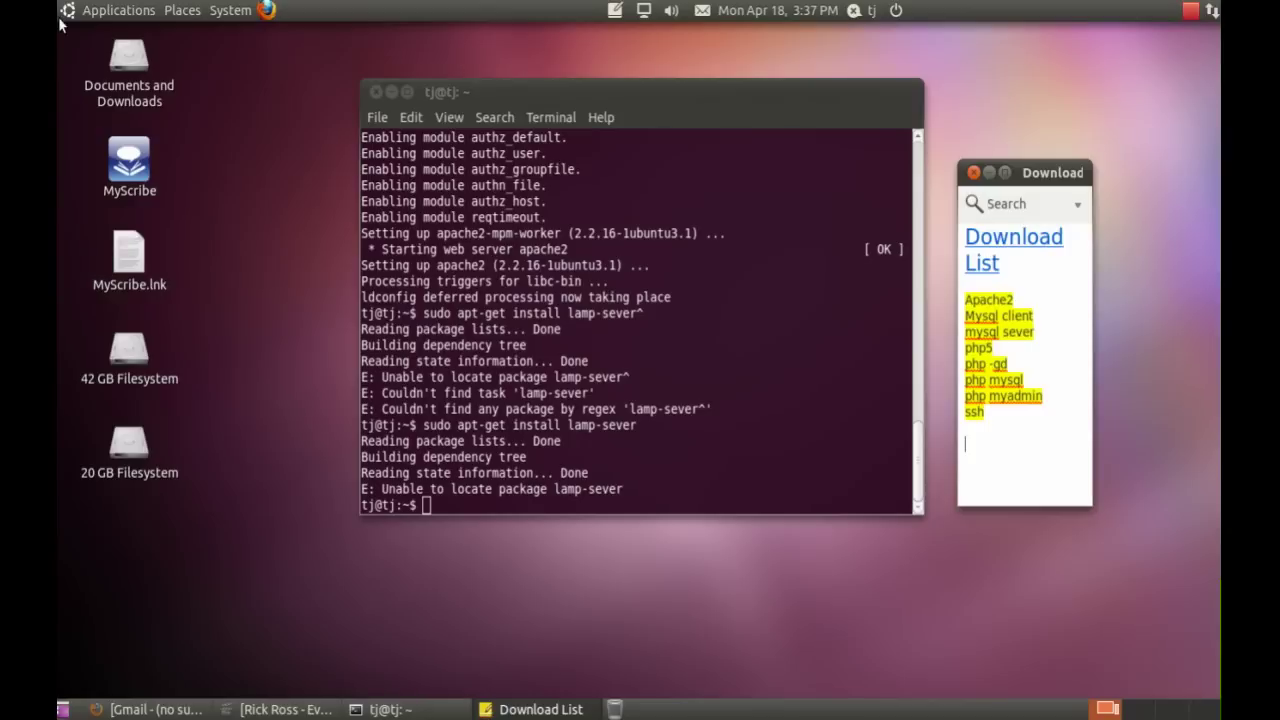
- Launch Synaptic Package Manager, authenticate with the administrator password and dismiss the Quick Introduction
{"action": "left_click", "coordinate": [222, 12]}
{"action": "mouse_move", "coordinate": [278, 67]}
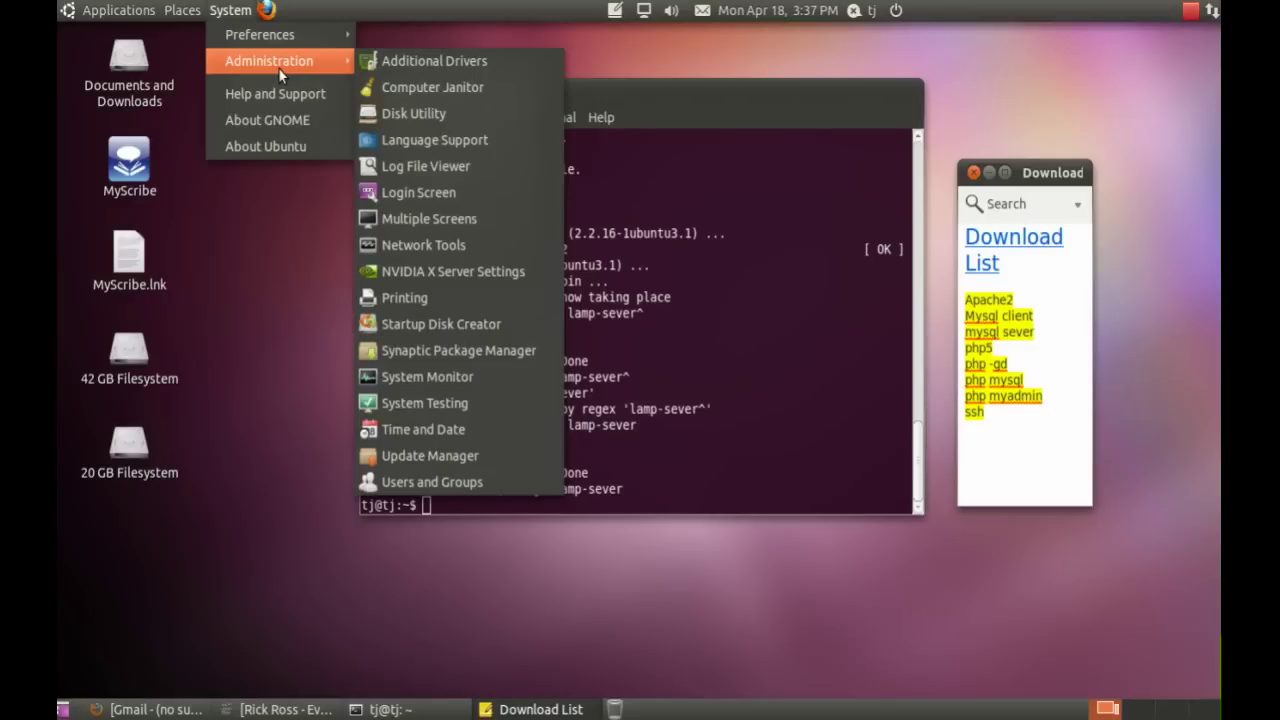
{"action": "left_click", "coordinate": [458, 350]}
{"action": "type", "text": "******"}
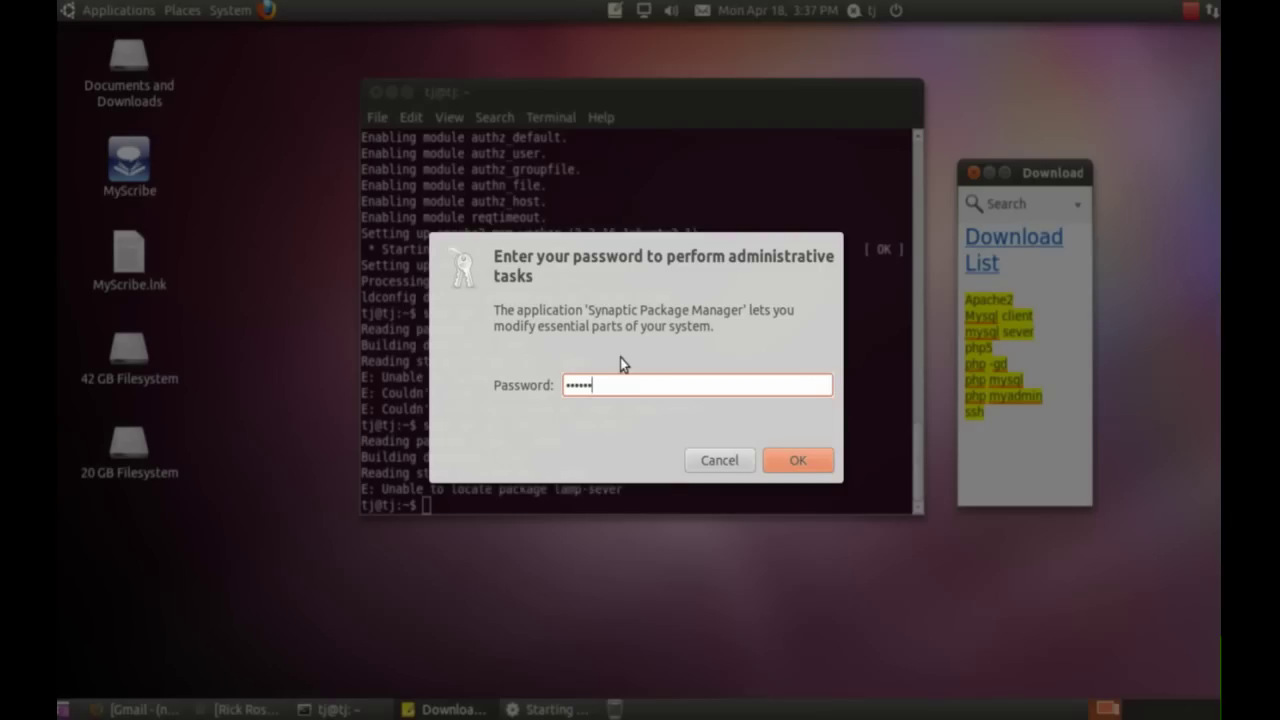
{"action": "key", "text": "Return"}
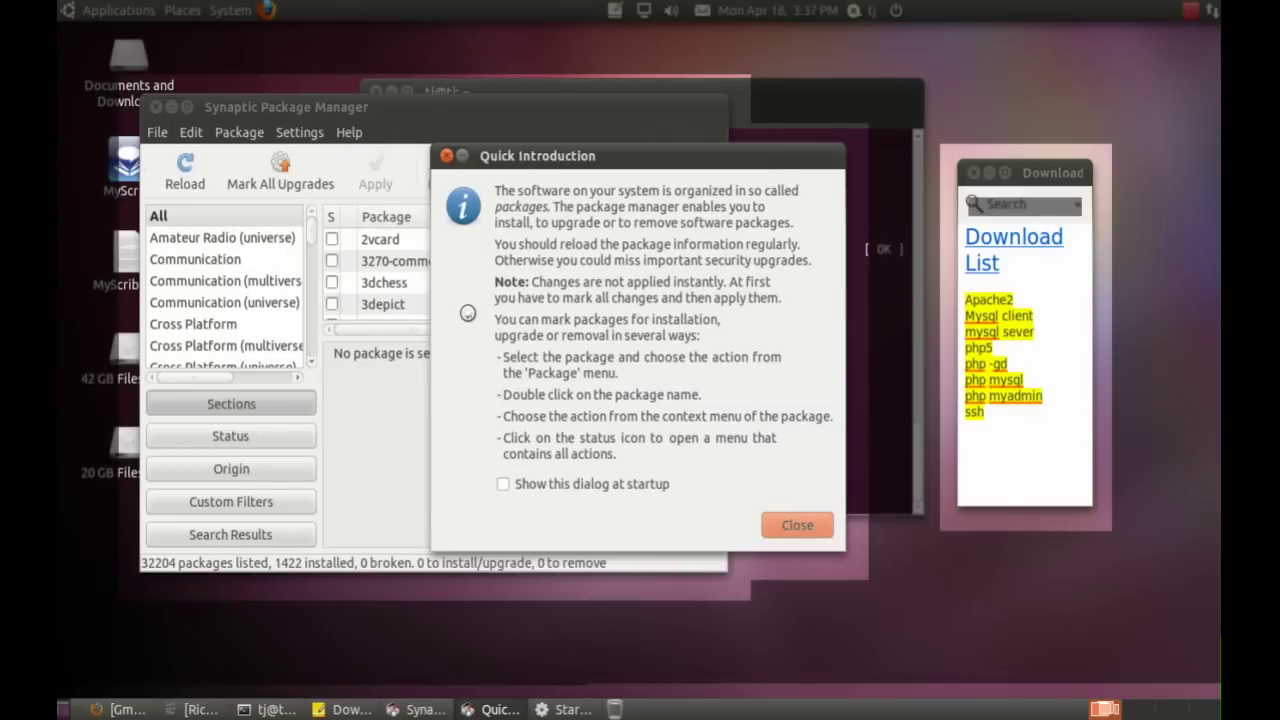
{"action": "key", "text": "Return"}
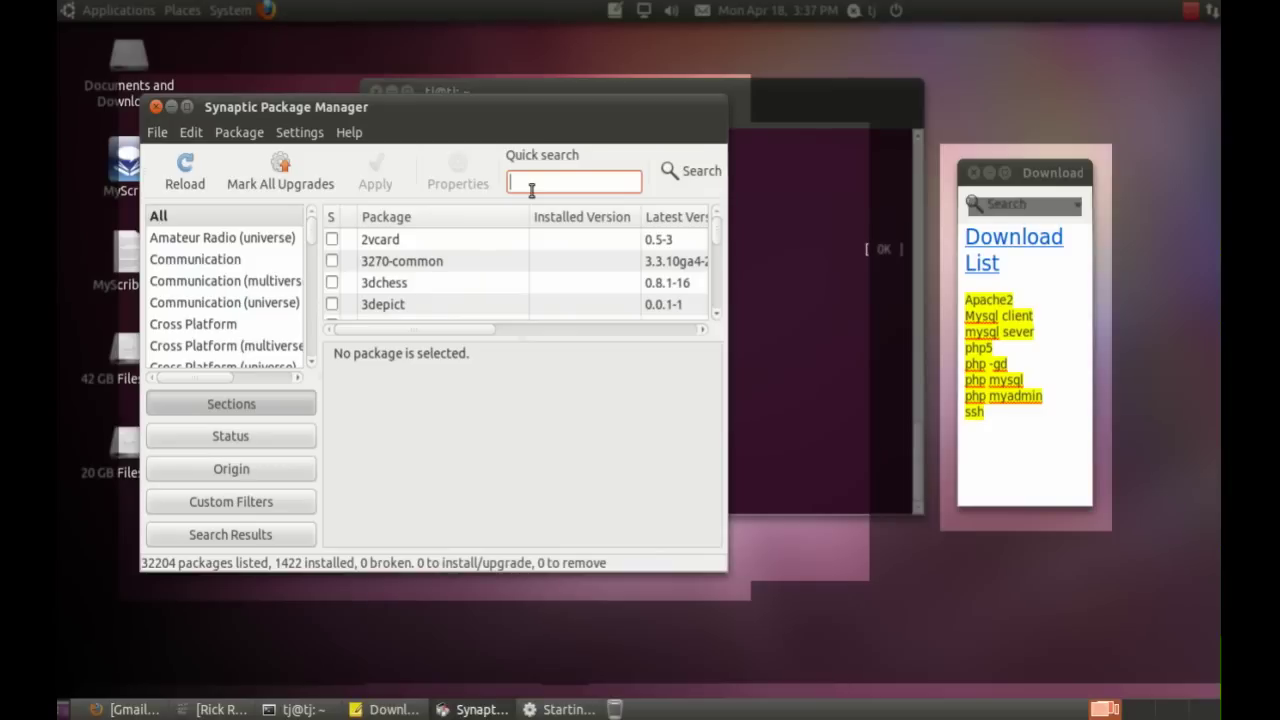
- Find the apache2 package with a quick search and mark it for reinstallation
{"action": "type", "text": "apache2"}
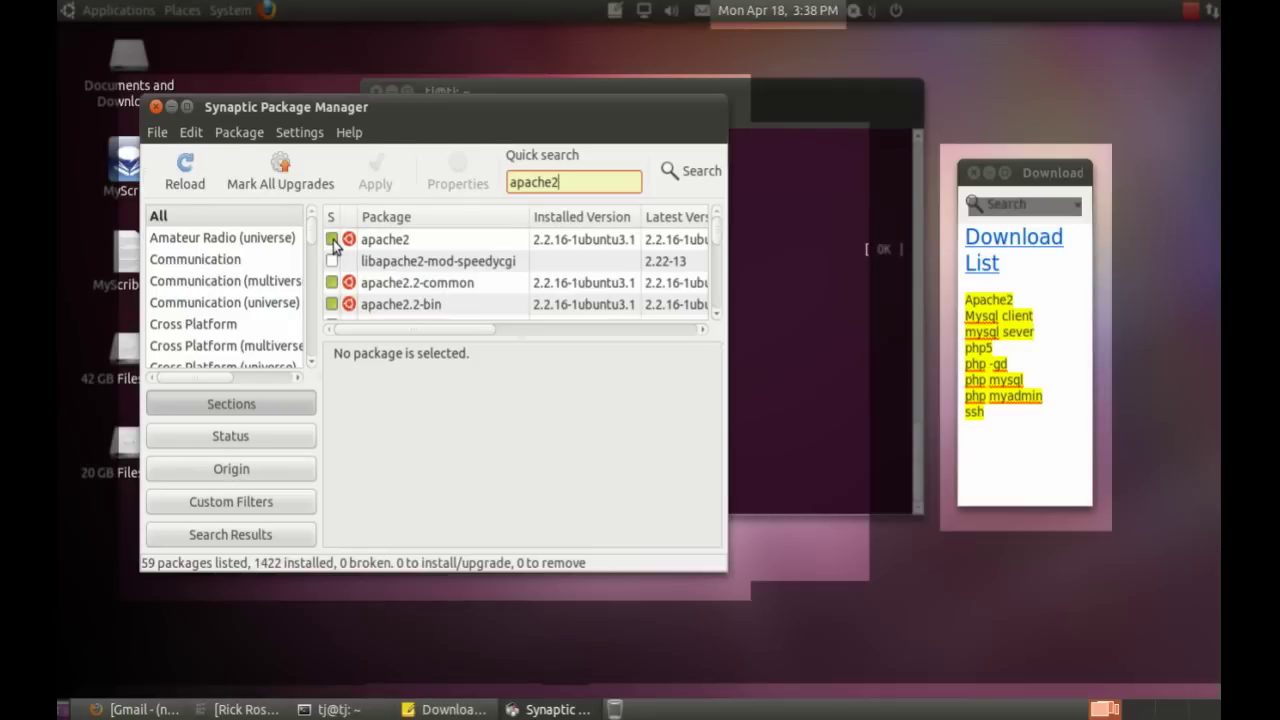
{"action": "left_click", "coordinate": [332, 240]}
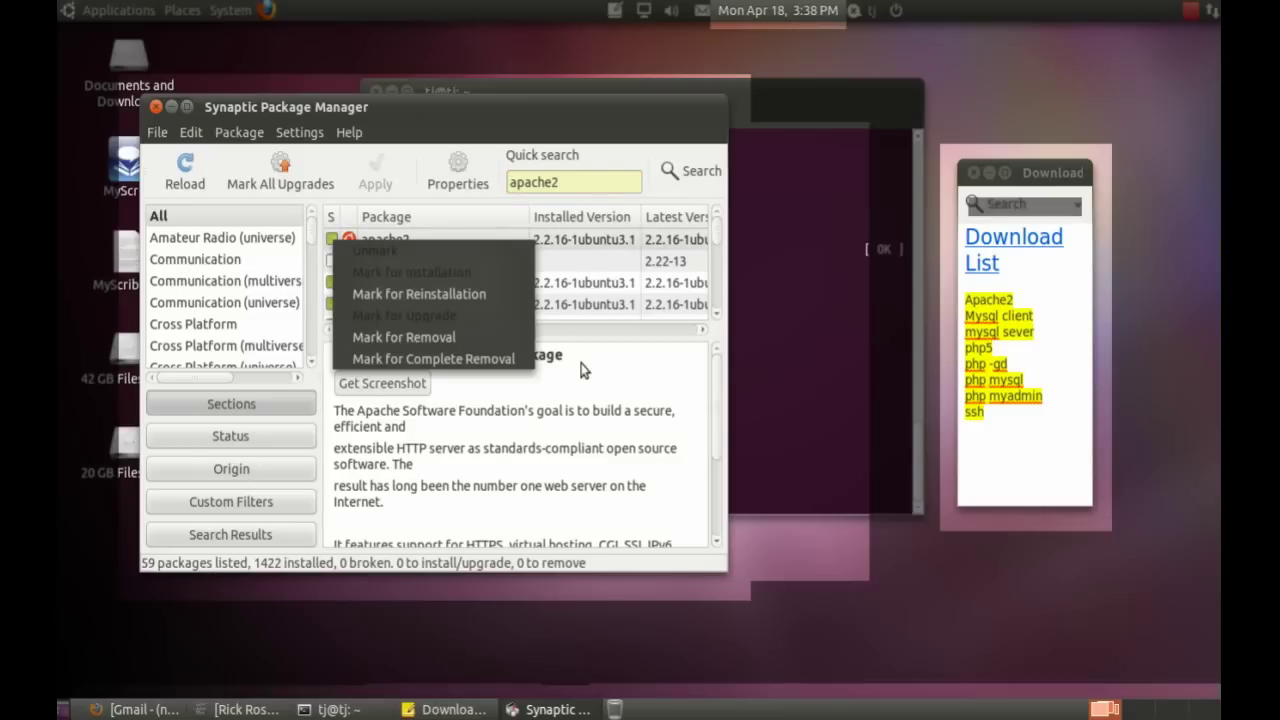
{"action": "left_click", "coordinate": [505, 293]}
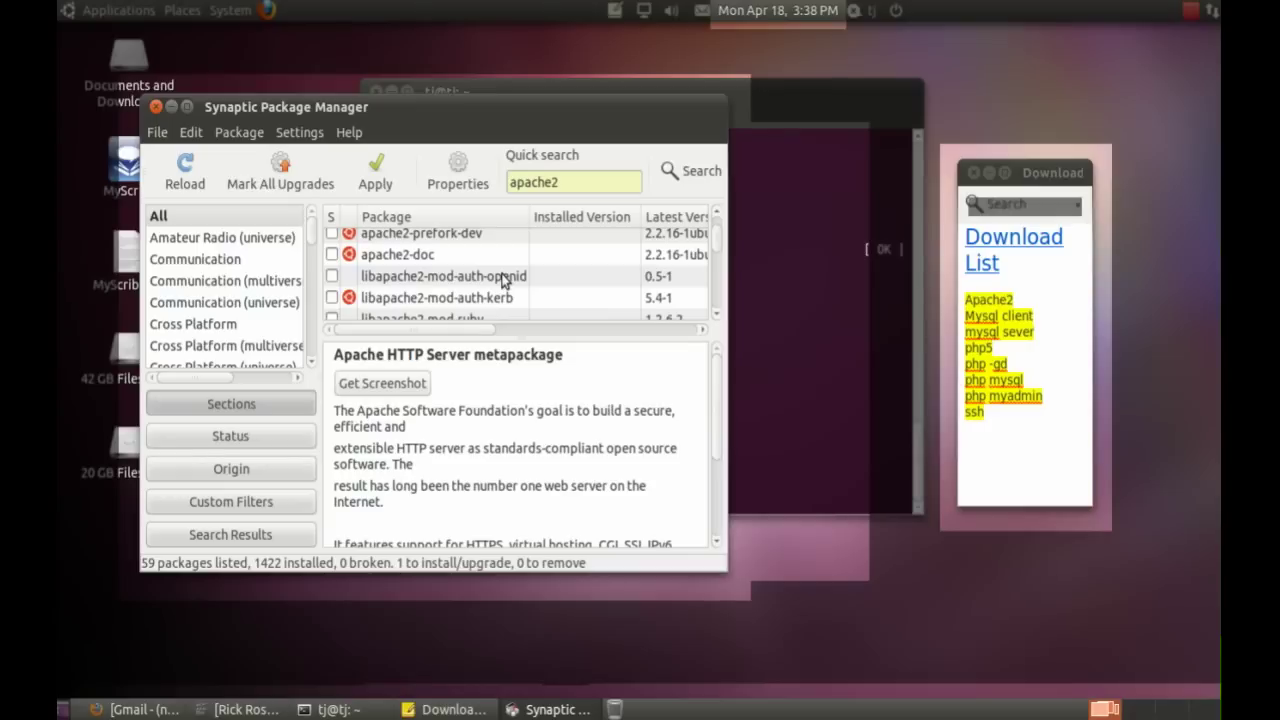
- Find the MySQL server package and mark it for installation together with its additional required packages
{"action": "scroll", "coordinate": [503, 281], "scroll_direction": "down", "scroll_amount": 3}
{"action": "double_click", "coordinate": [507, 183]}
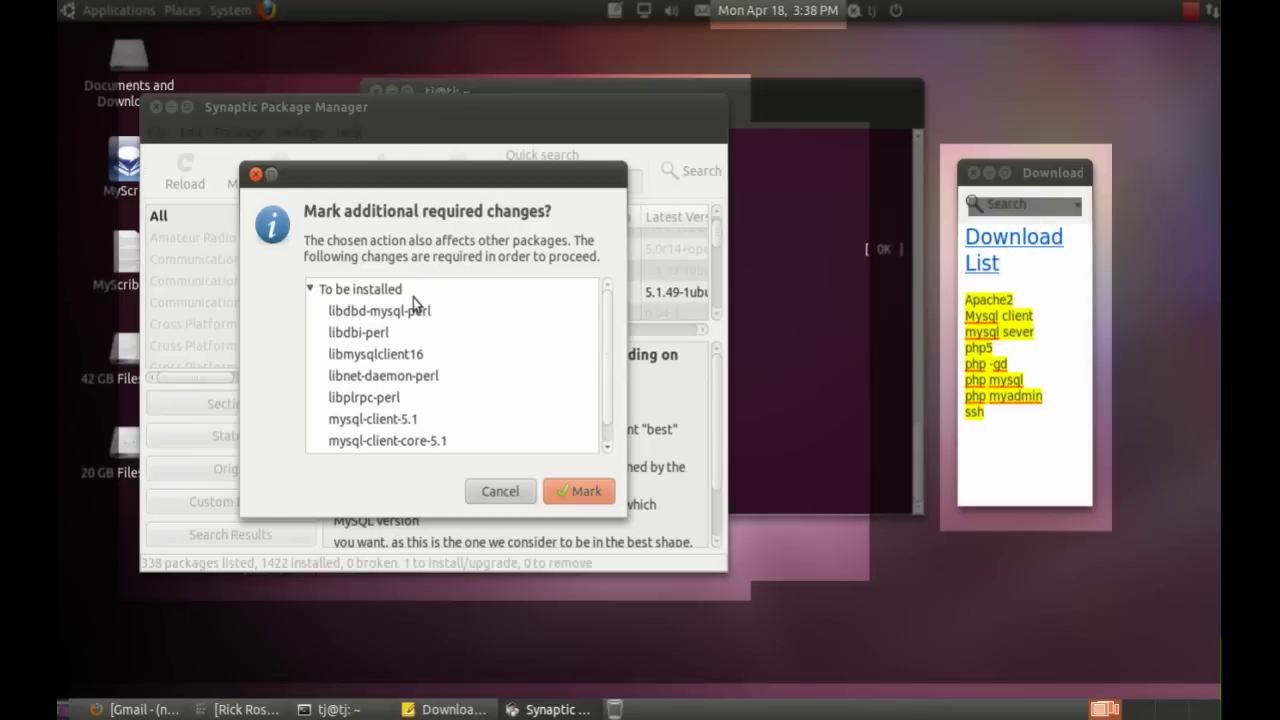
{"action": "key", "text": "Return"}
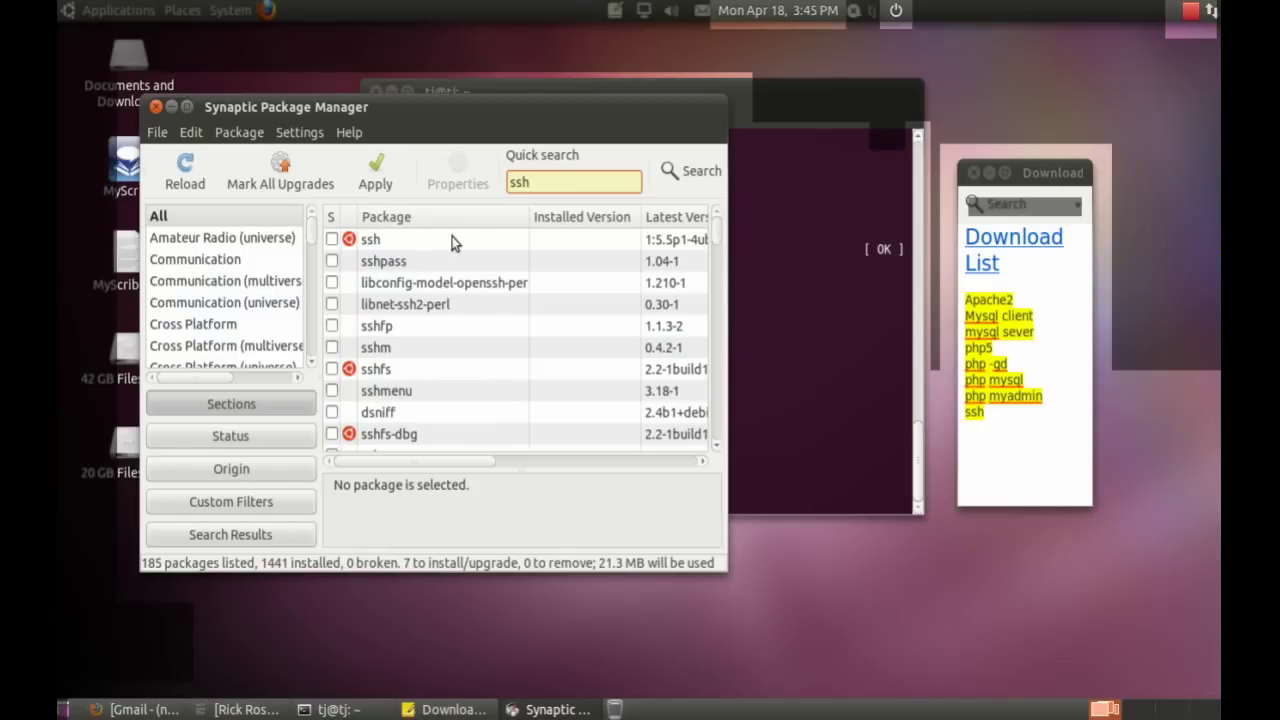
- Mark the ssh package for installation, accepting the required openssh-server package
{"action": "double_click", "coordinate": [452, 238]}
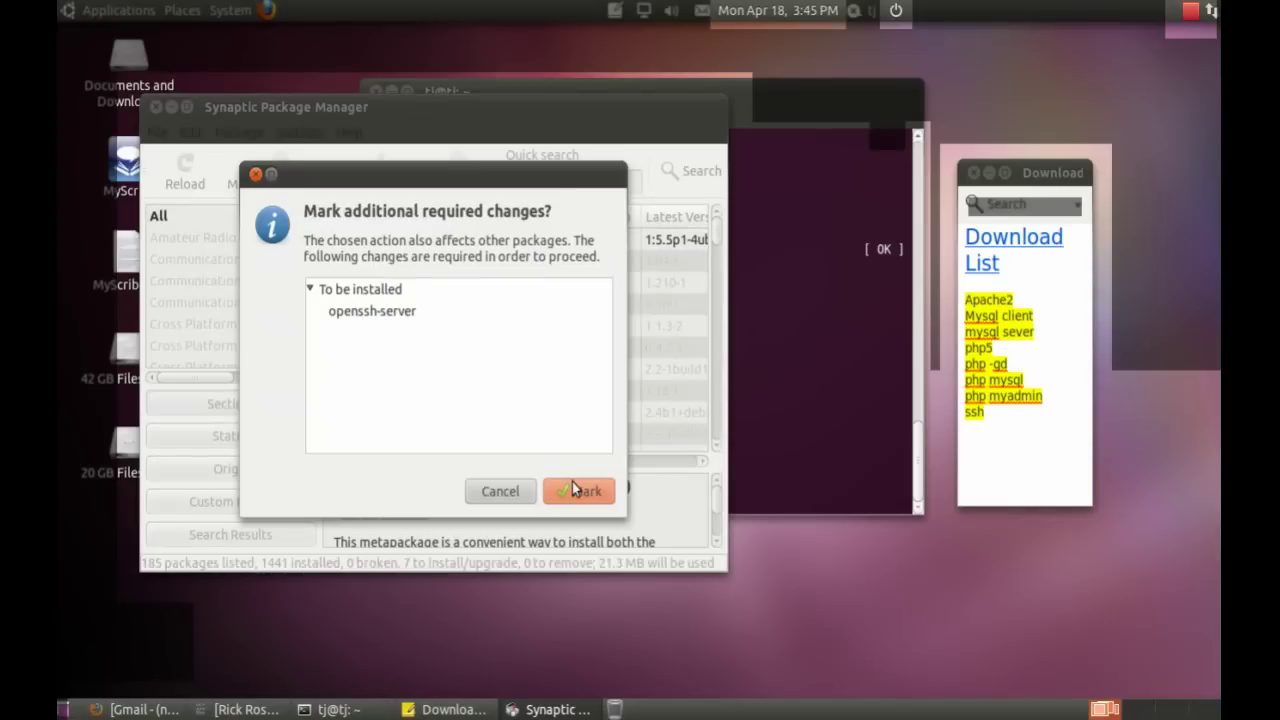
{"action": "left_click", "coordinate": [578, 490]}
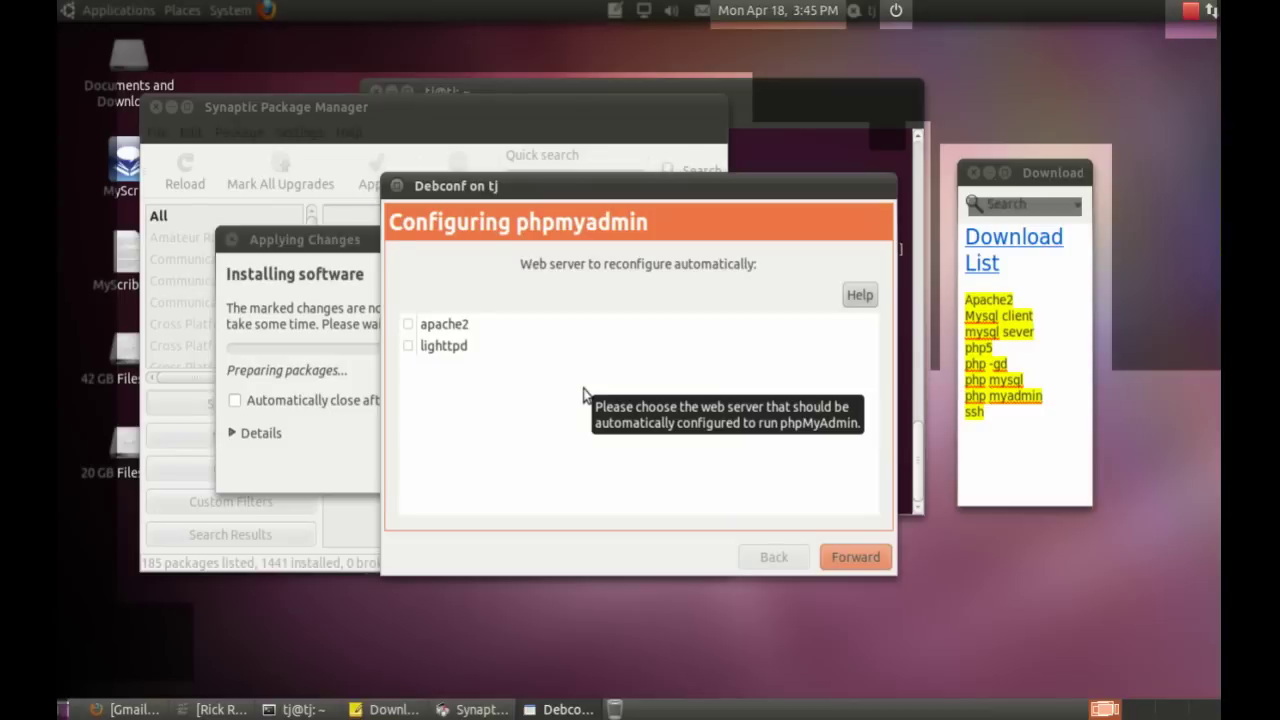
- Complete the phpmyadmin configuration by submitting the web server page, the database administrator's password and the password confirmation
{"action": "key", "text": "Return"}
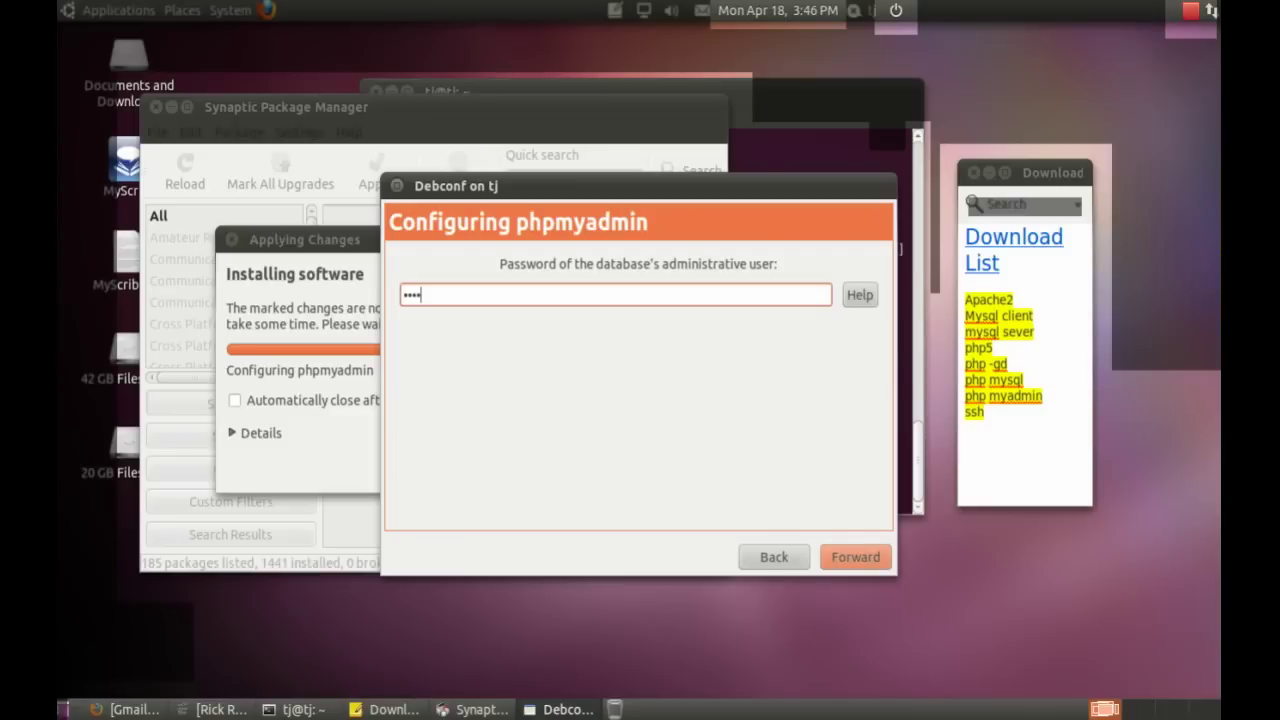
{"action": "key", "text": "Return"}
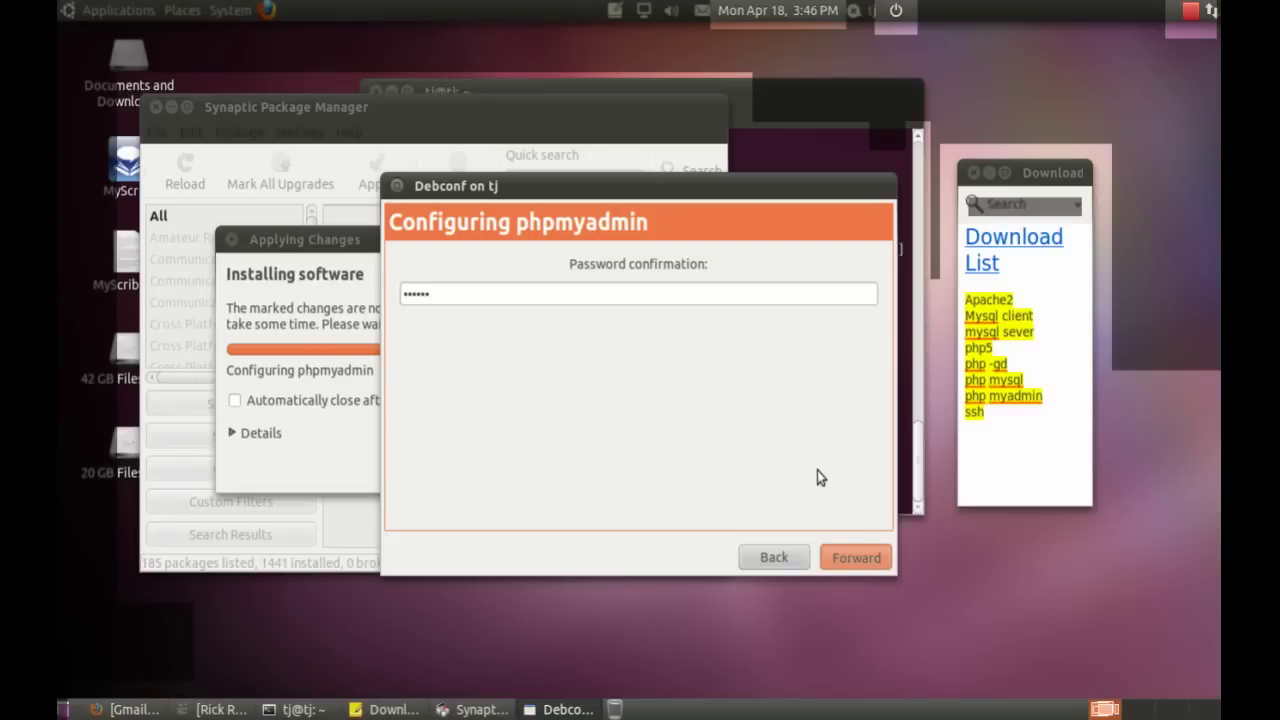
{"action": "key", "text": "Return"}
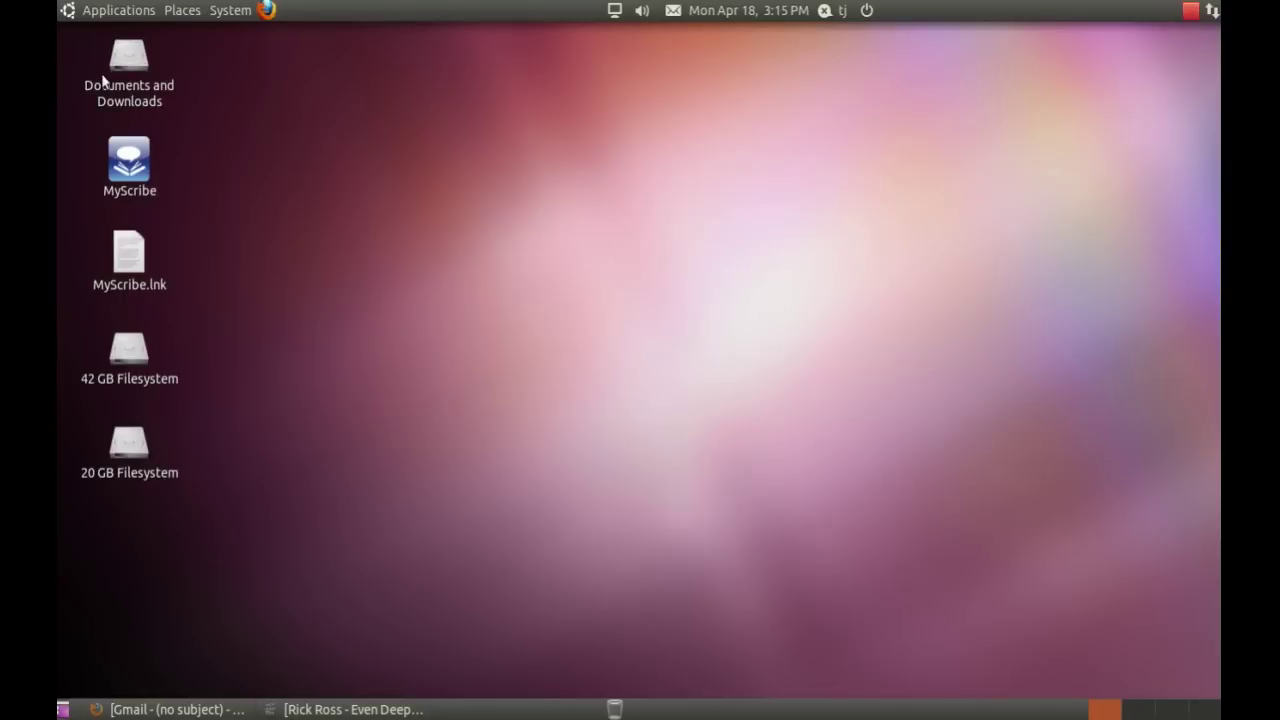
- In a new terminal, install Apache with "sudo apt-get install apache2", entering the sudo password and answering y
{"action": "left_click", "coordinate": [98, 12]}
{"action": "mouse_move", "coordinate": [160, 34]}
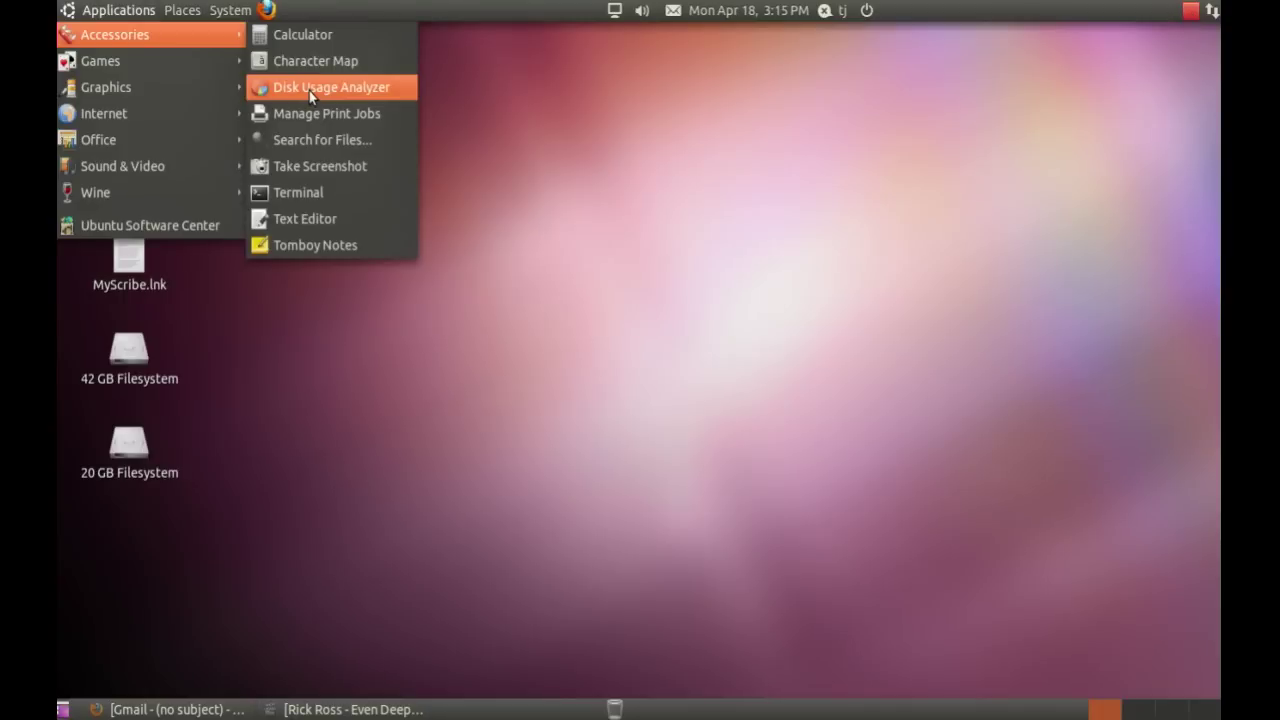
{"action": "left_click", "coordinate": [318, 190]}
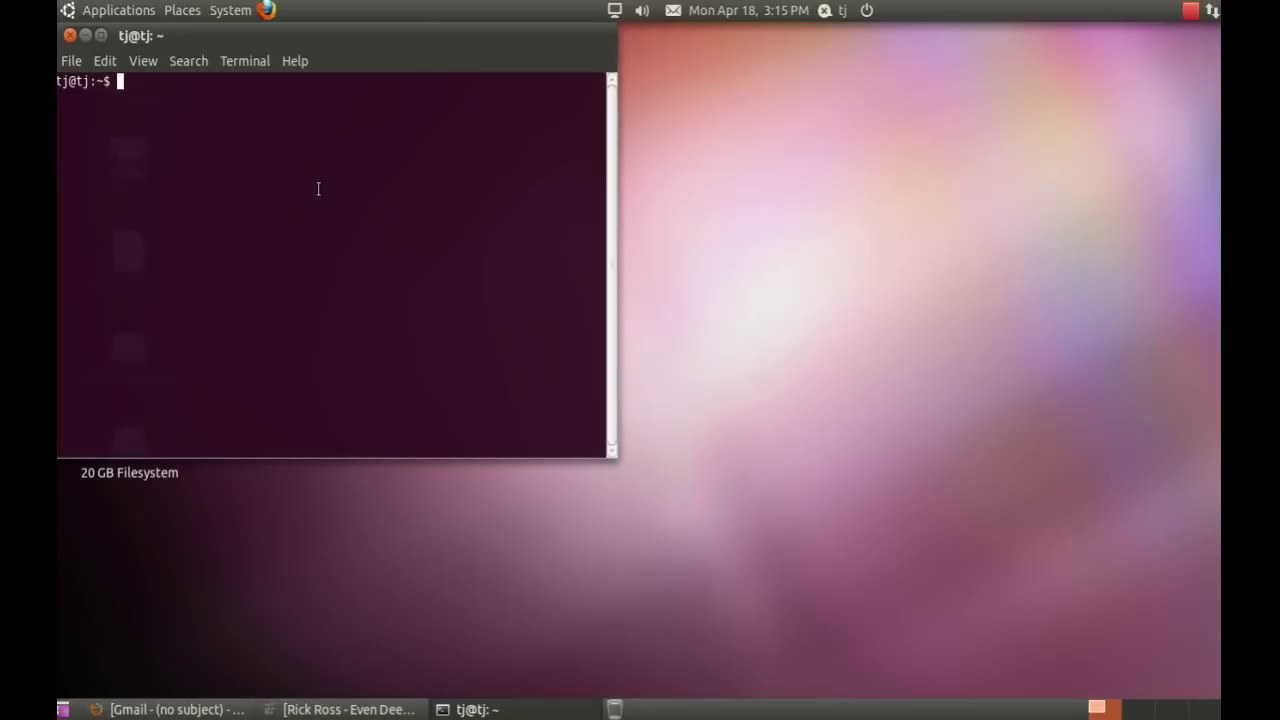
{"action": "type", "text": "sudo apt-get install apache2"}
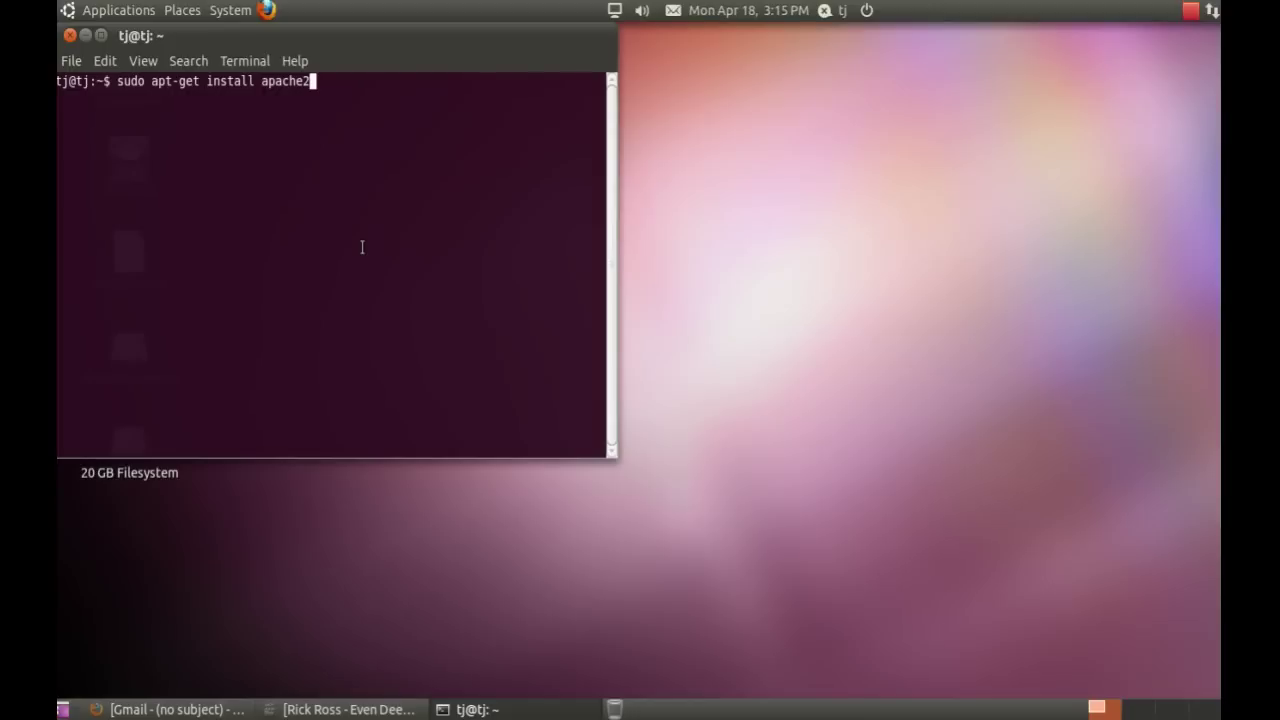
{"action": "key", "text": "Return"}
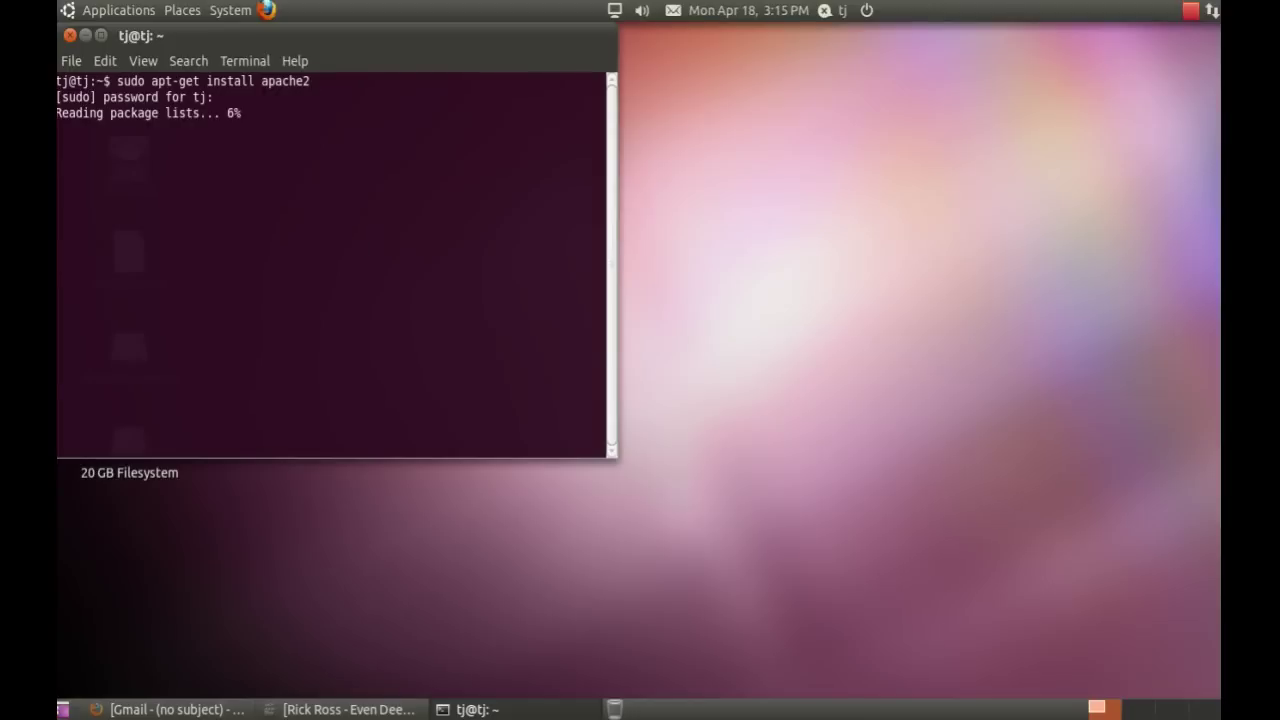
{"action": "type", "text": "y"}
{"action": "key", "text": "Return"}
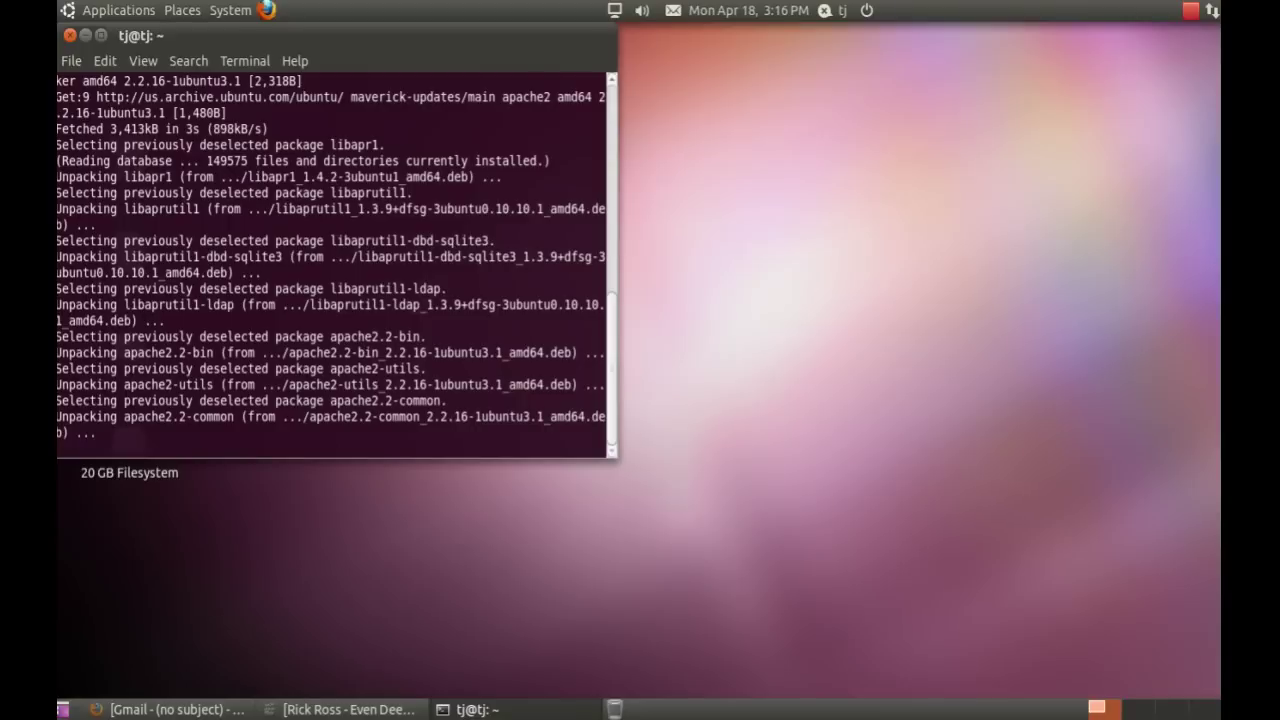
{"action": "key", "text": "XF86AudioLowerVolume"}
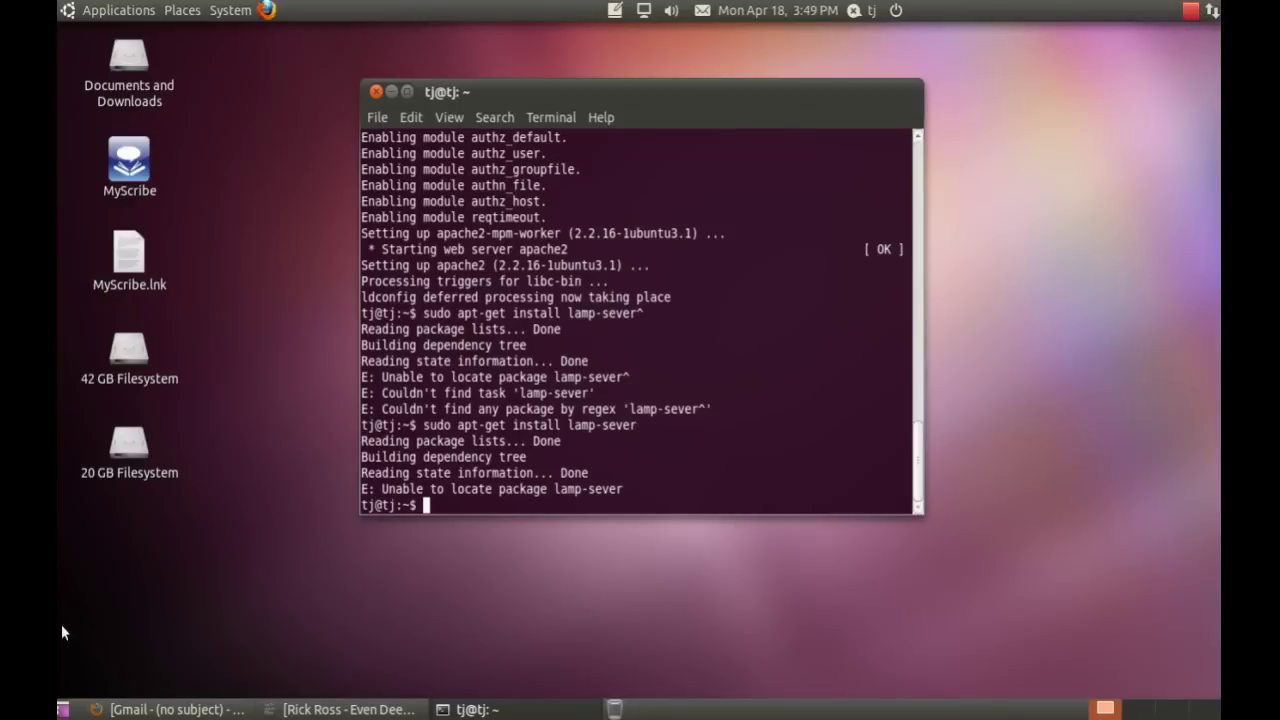
{"action": "right_click", "coordinate": [106, 710]}
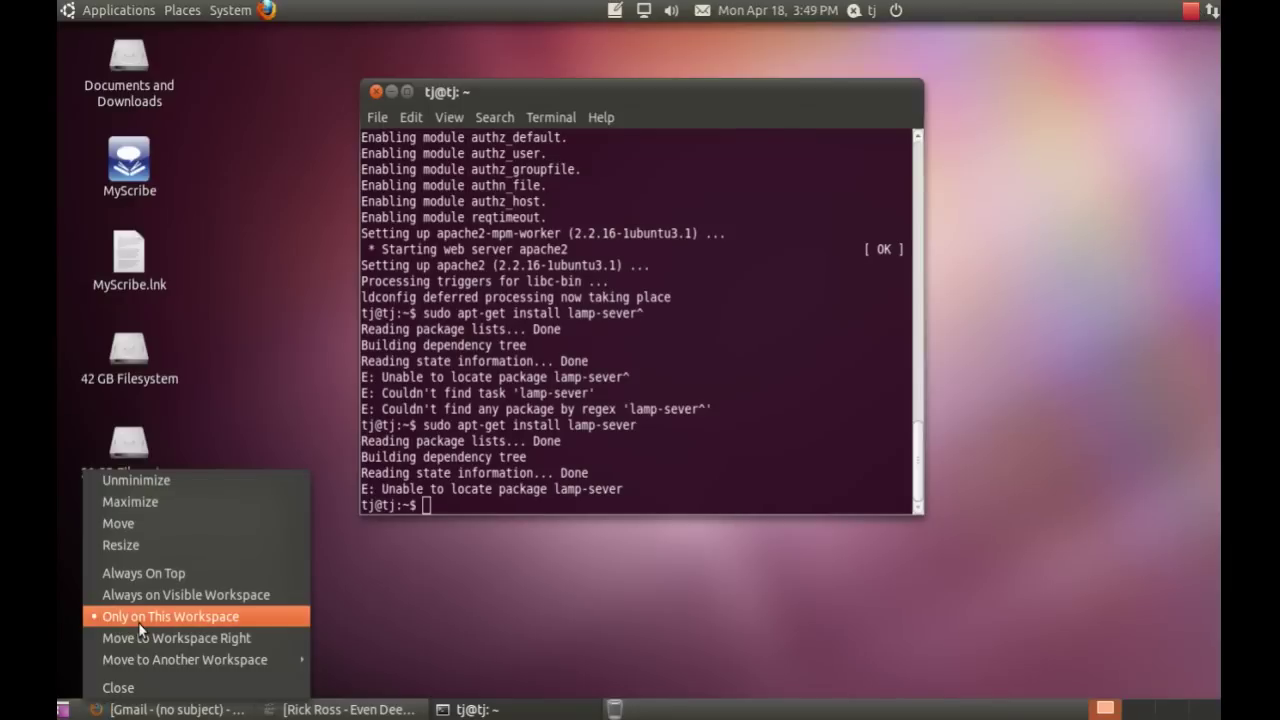
{"action": "left_click", "coordinate": [266, 10]}
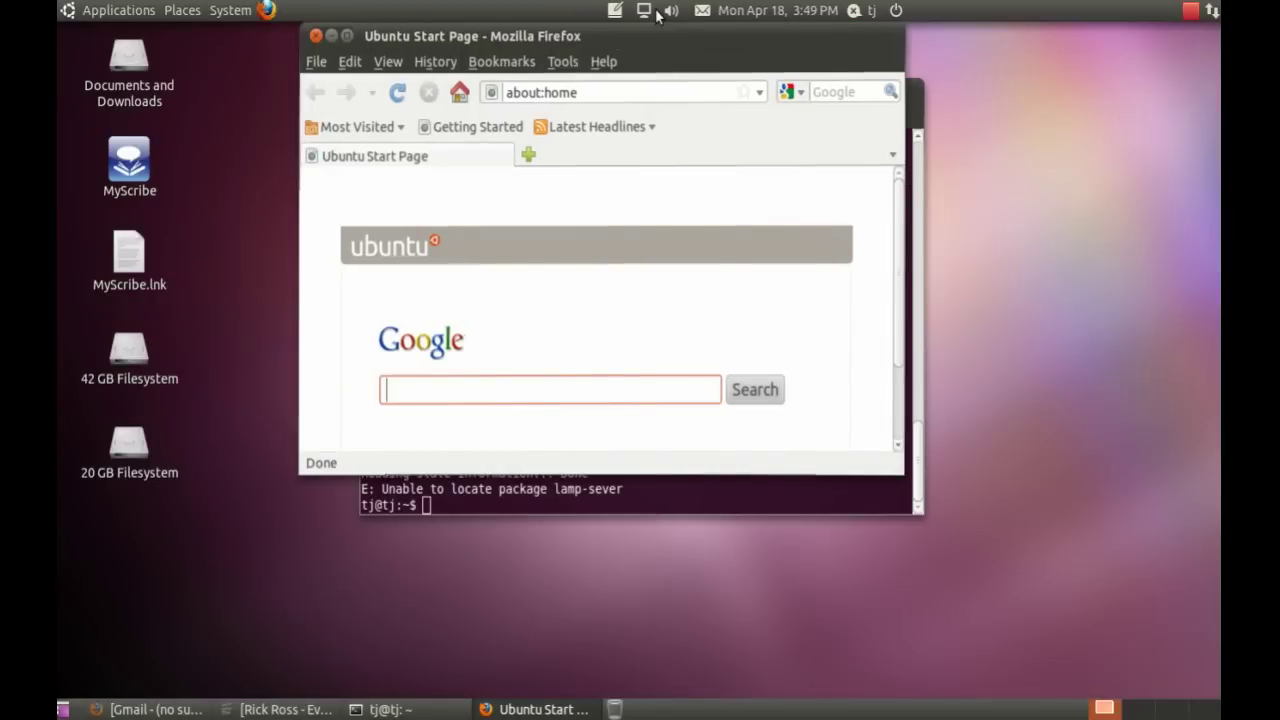
{"action": "left_click", "coordinate": [323, 92]}
{"action": "type", "text": "local"}
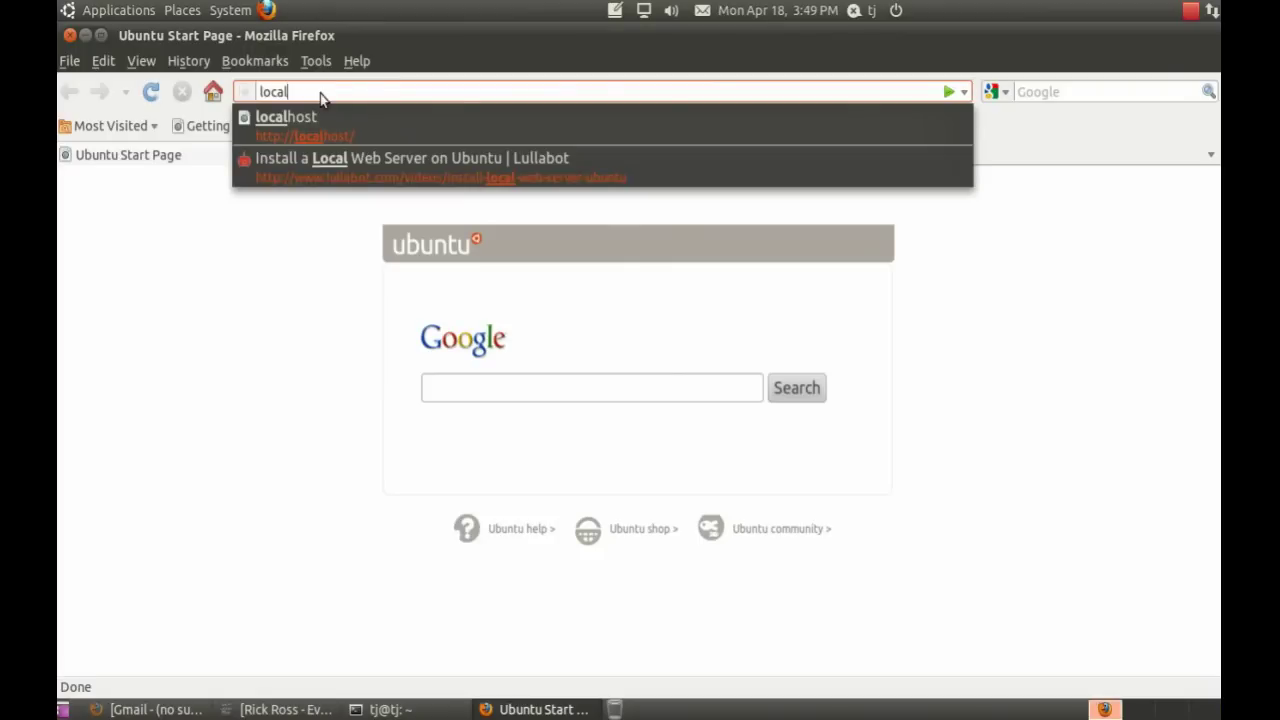
{"action": "key", "text": "Down"}
{"action": "key", "text": "Return"}
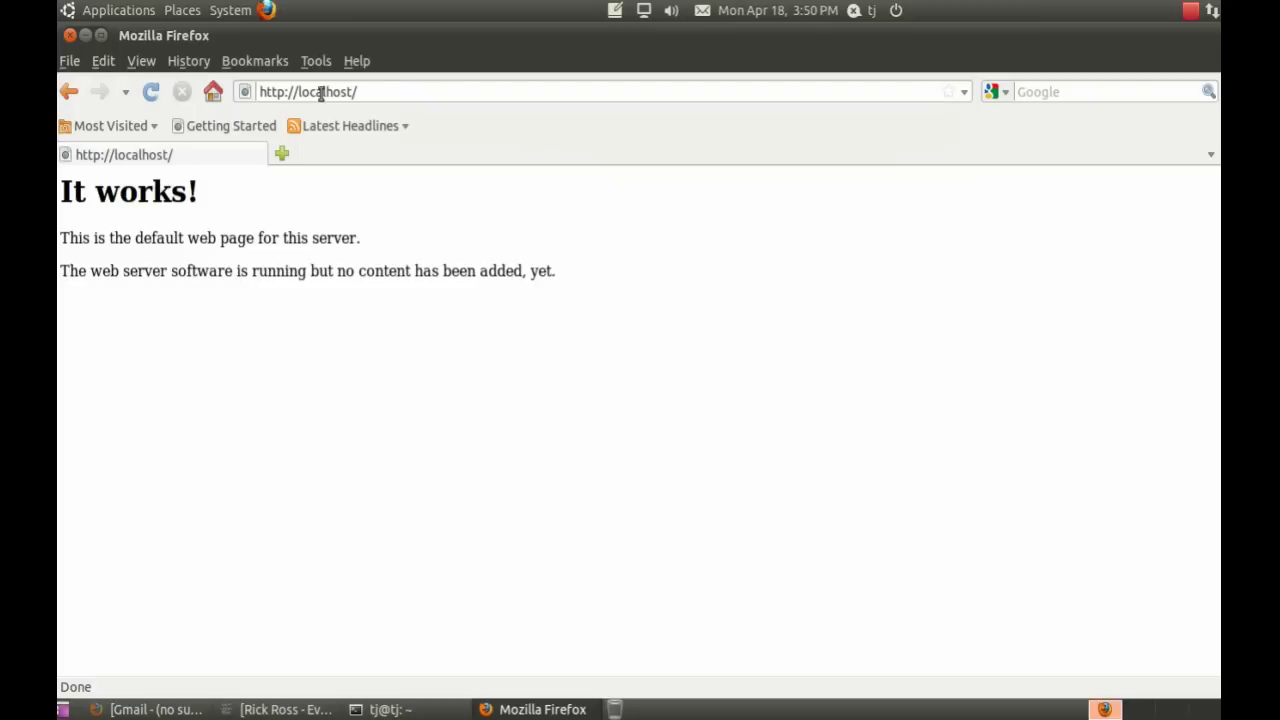
{"action": "left_click_drag", "start_coordinate": [60, 230], "coordinate": [446, 288]}
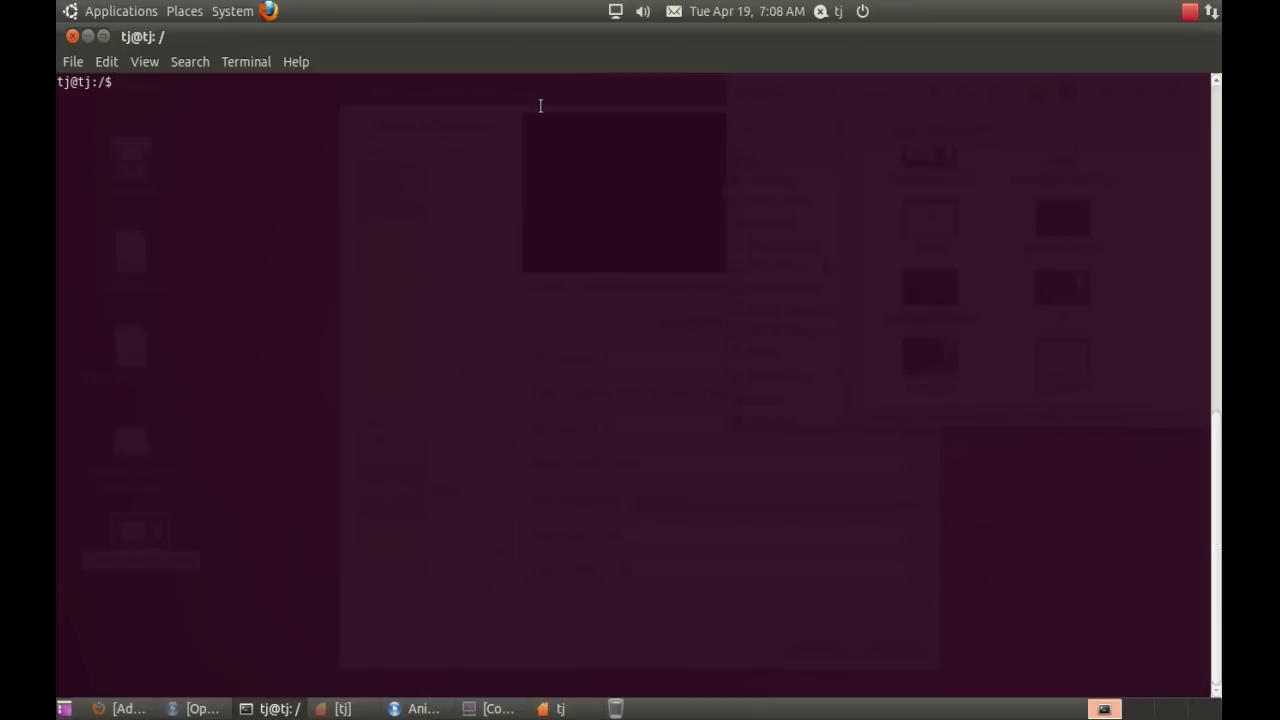
- Run ifconfig in the terminal and highlight the inet address of eth0
{"action": "type", "text": "ifcongi"}
{"action": "key", "text": "BackSpace"}
{"action": "key", "text": "BackSpace"}
{"action": "type", "text": "fig"}
{"action": "key", "text": "Return"}
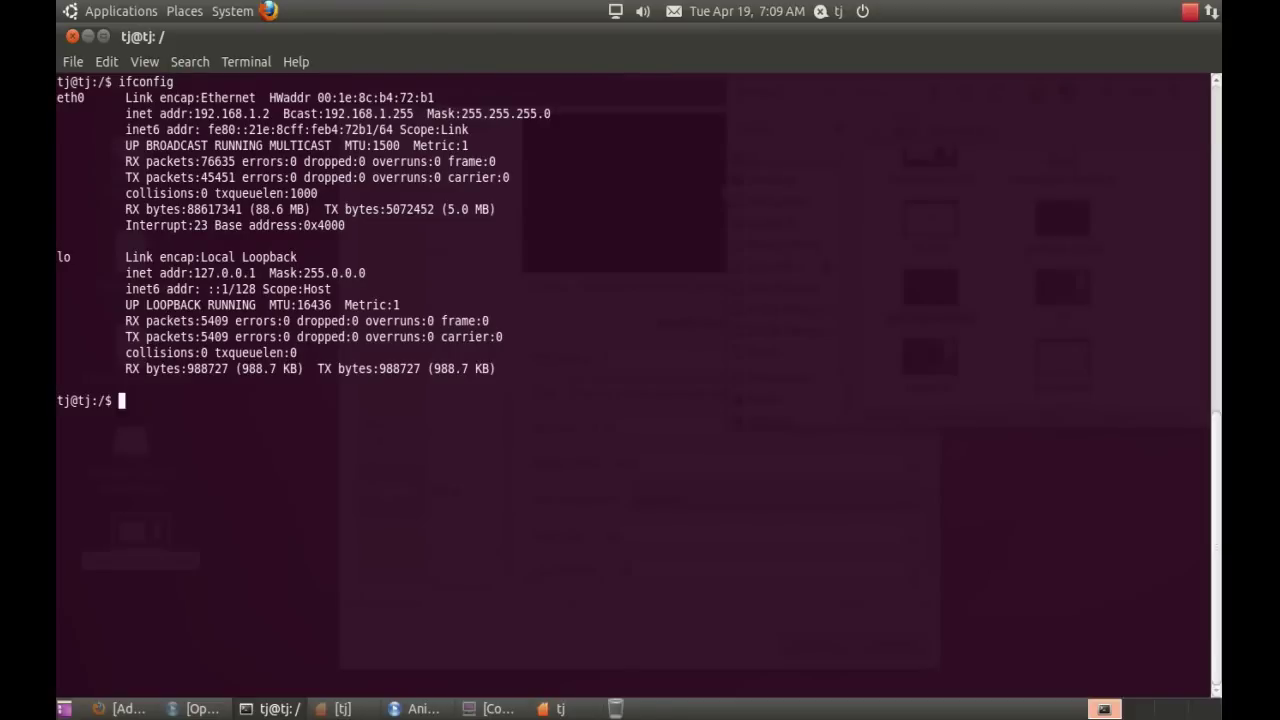
{"action": "left_click_drag", "start_coordinate": [194, 113], "coordinate": [561, 110]}
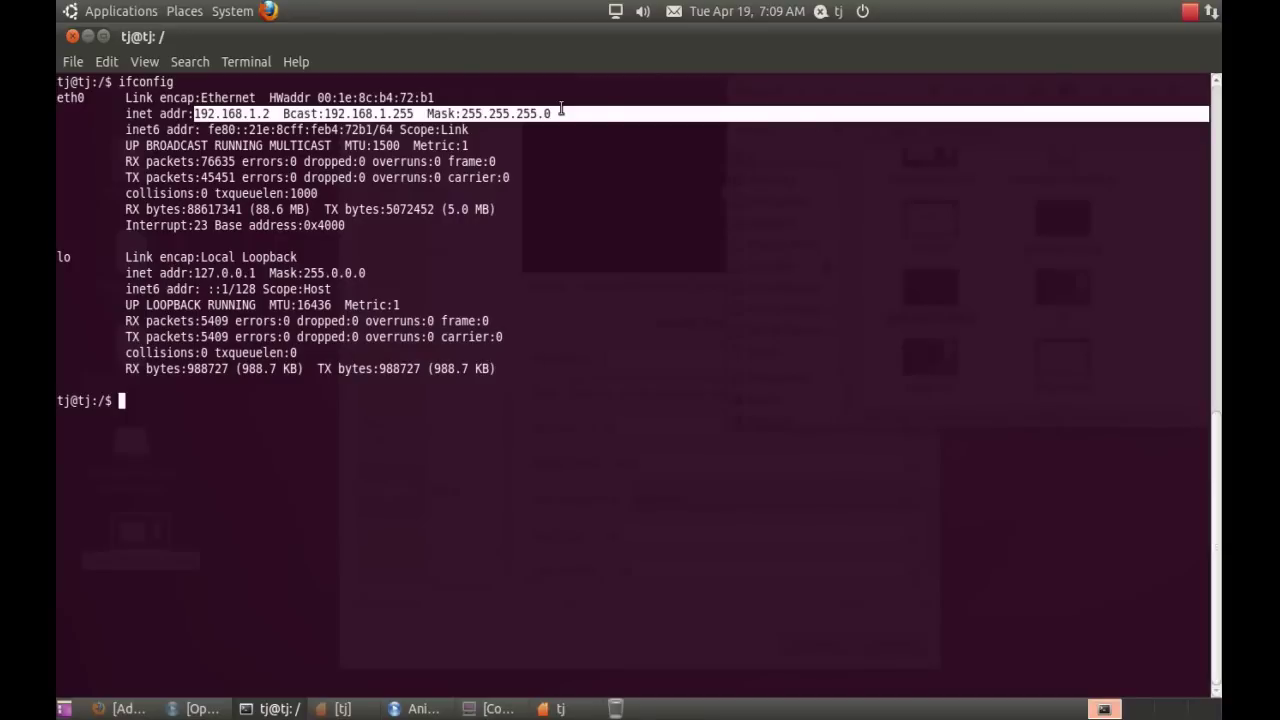
{"action": "left_click", "coordinate": [271, 110]}
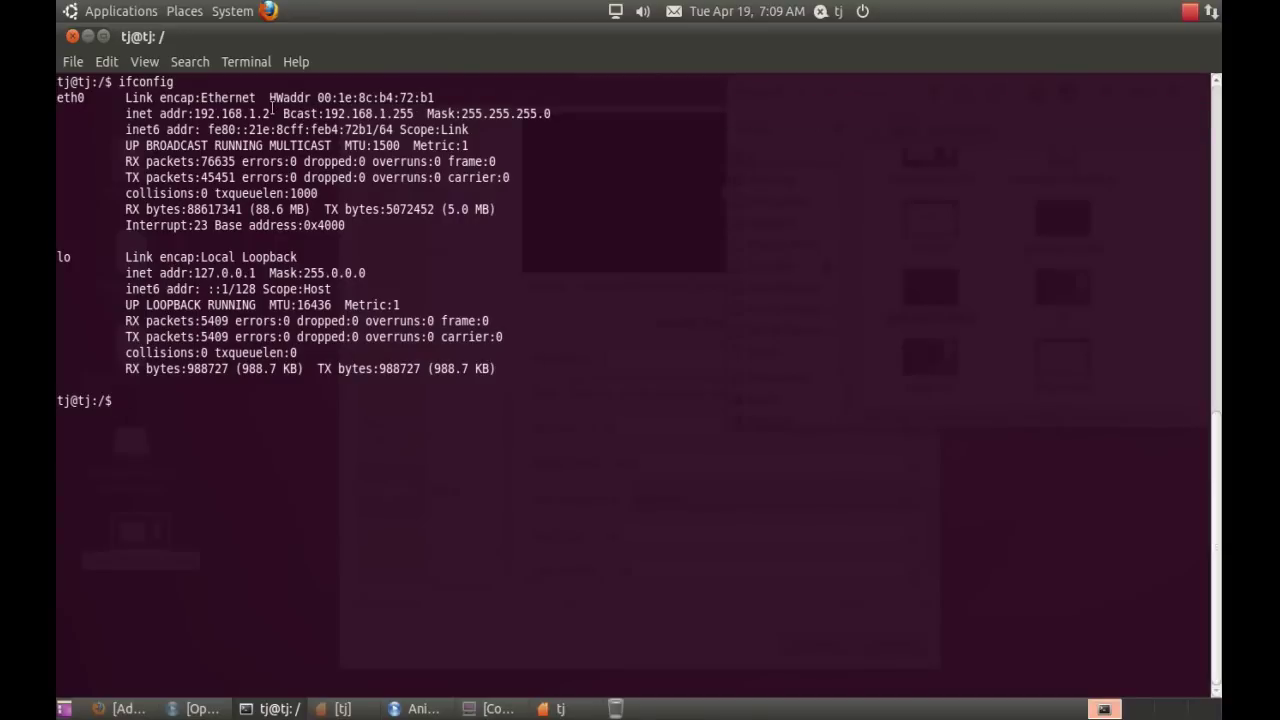
{"action": "left_click_drag", "start_coordinate": [270, 113], "coordinate": [195, 113]}
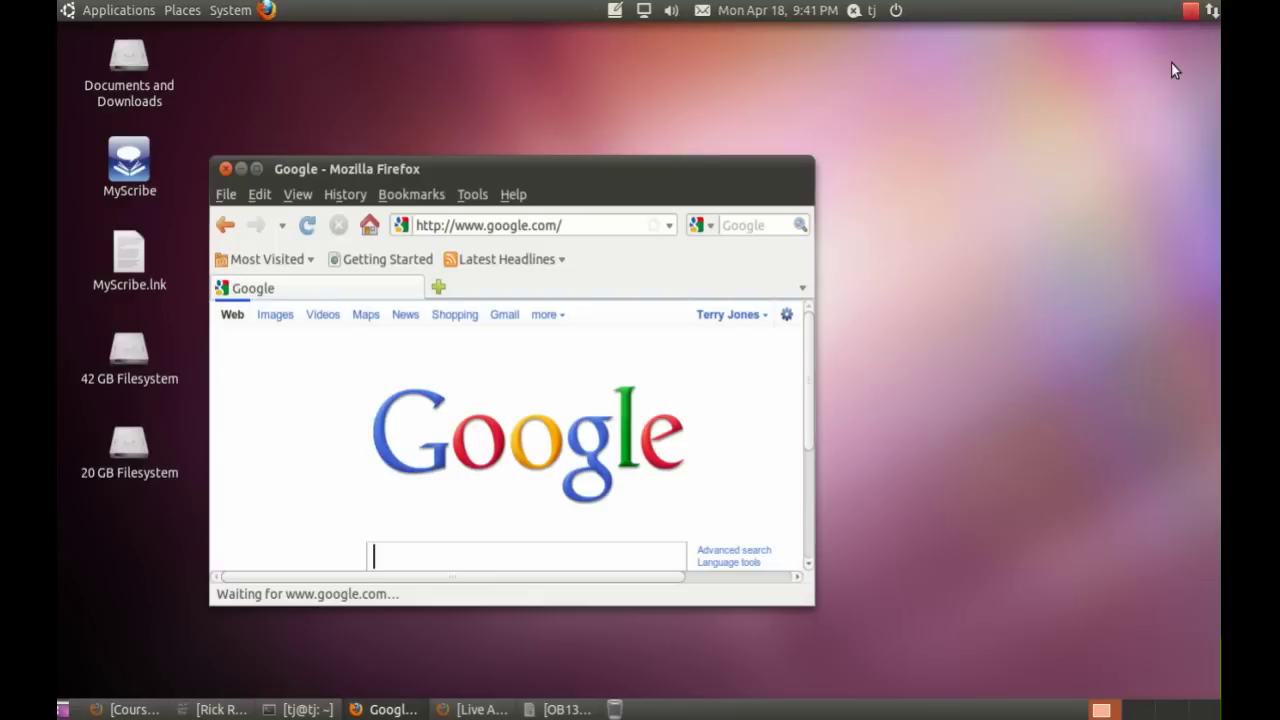
{"action": "left_click_drag", "start_coordinate": [641, 170], "coordinate": [819, 138]}
{"action": "double_click", "coordinate": [819, 138]}
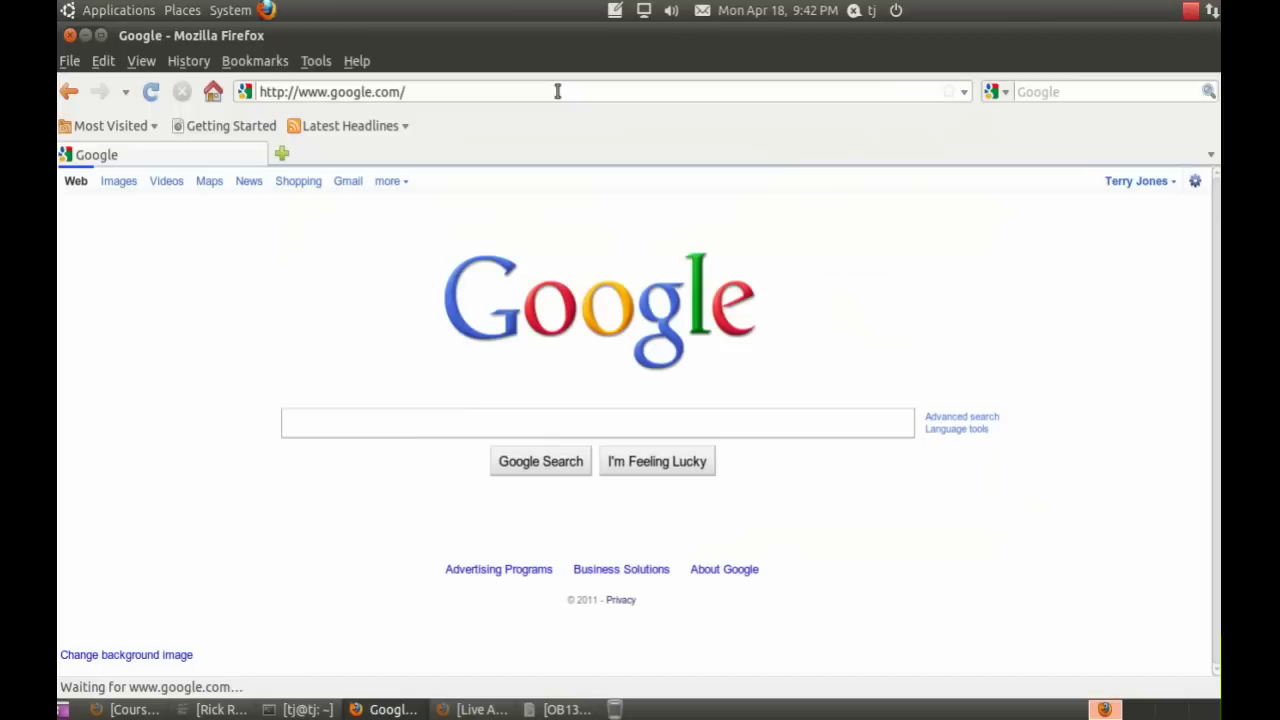
{"action": "left_click", "coordinate": [557, 91]}
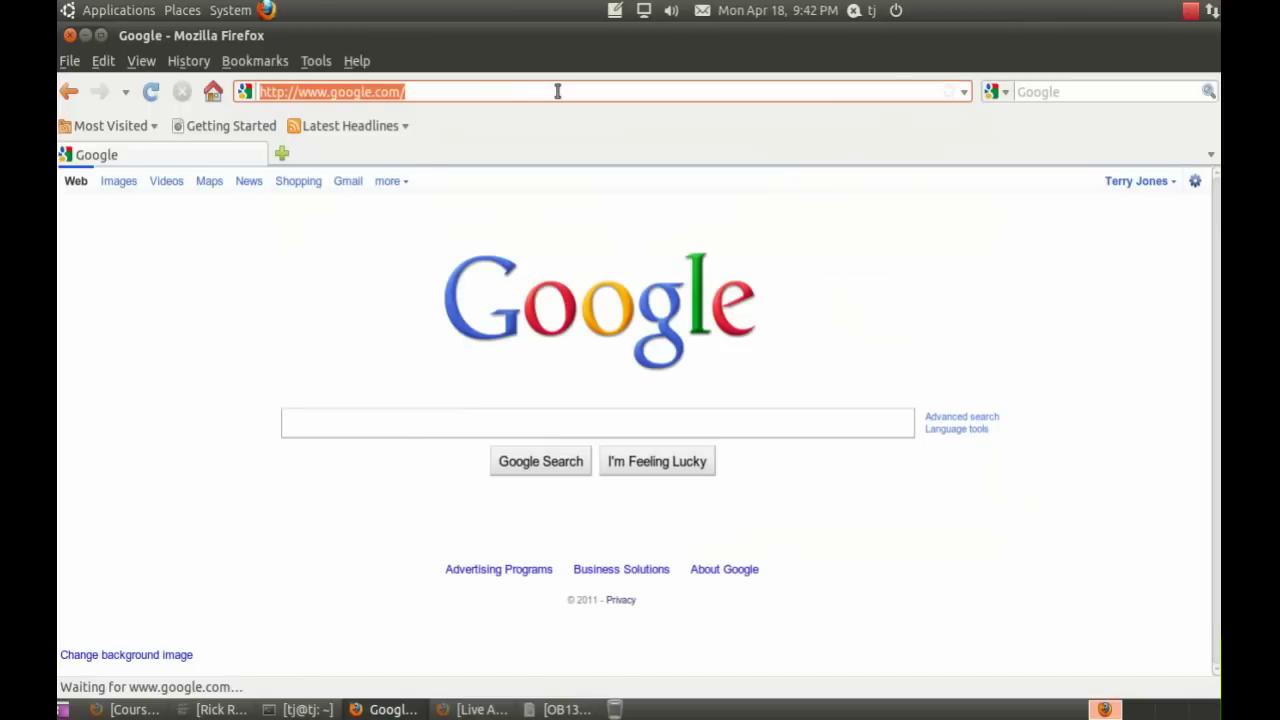
{"action": "type", "text": "192"}
{"action": "key", "text": "Down"}
{"action": "key", "text": "Return"}
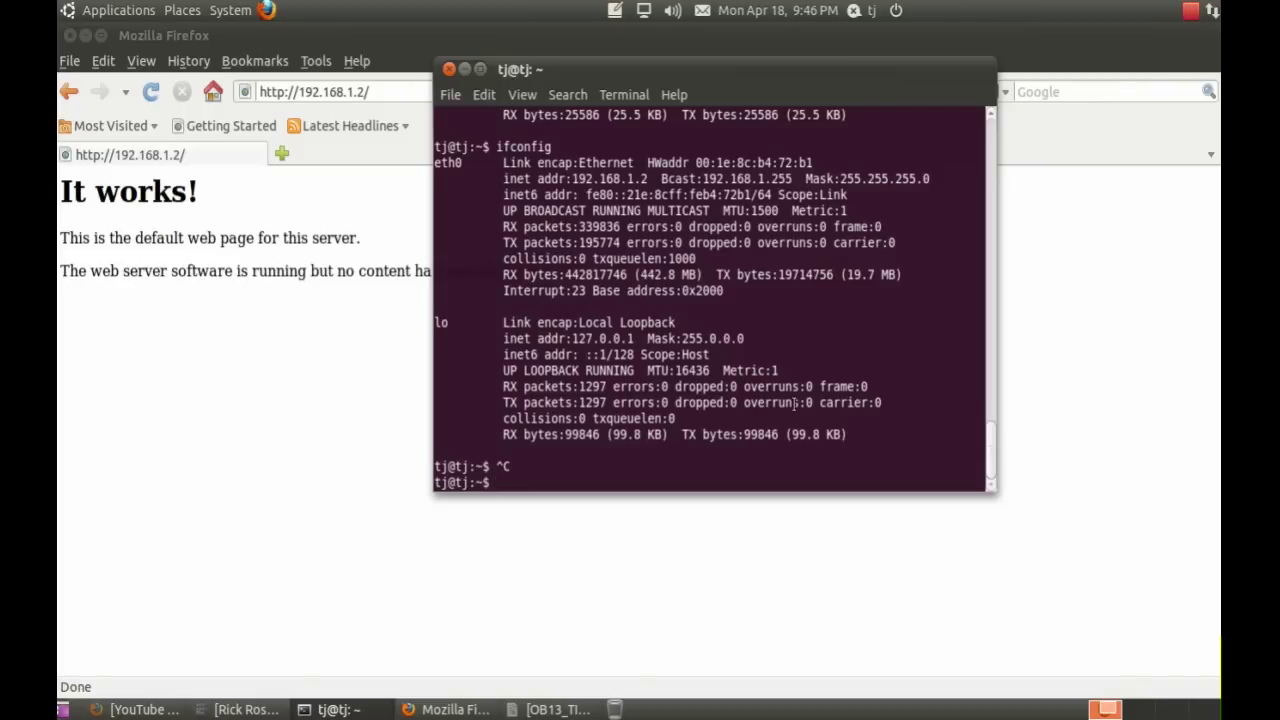
{"action": "type", "text": "ssh tj@192.168"}
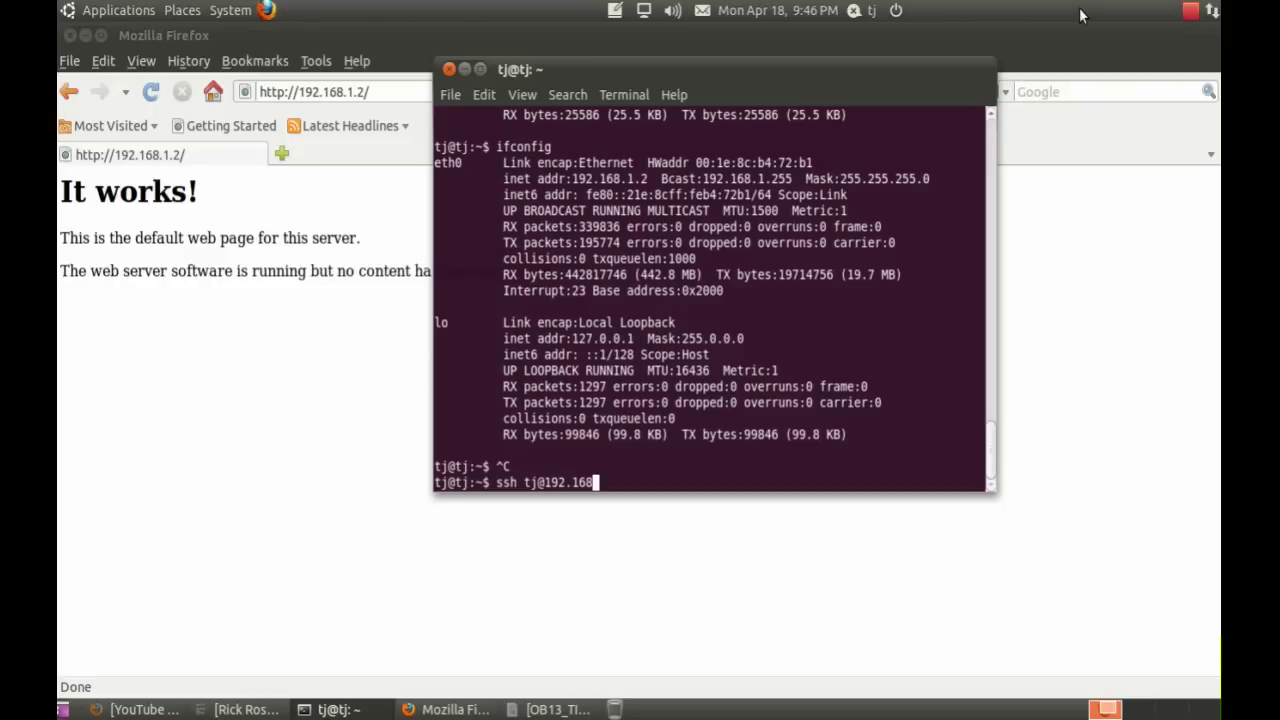
{"action": "type", "text": ".1.2"}
{"action": "key", "text": "Return"}
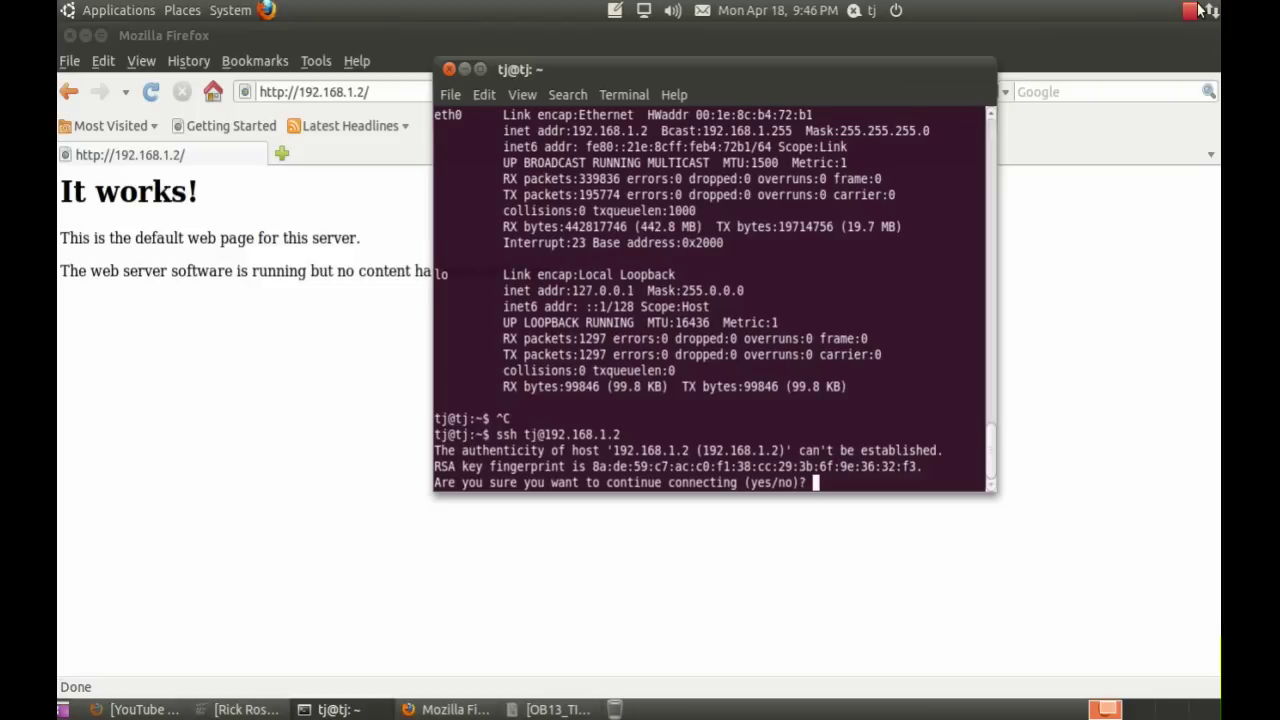
{"action": "type", "text": "y"}
{"action": "key", "text": "Return"}
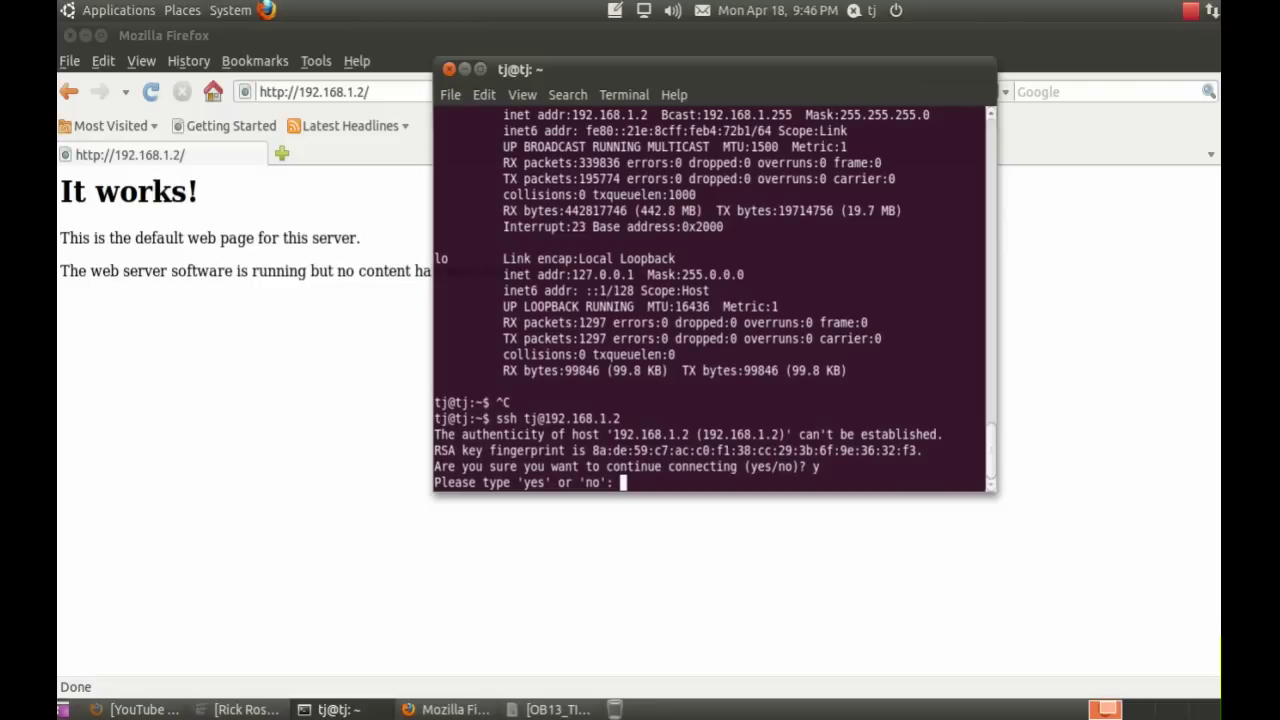
{"action": "type", "text": "yes"}
{"action": "key", "text": "Return"}
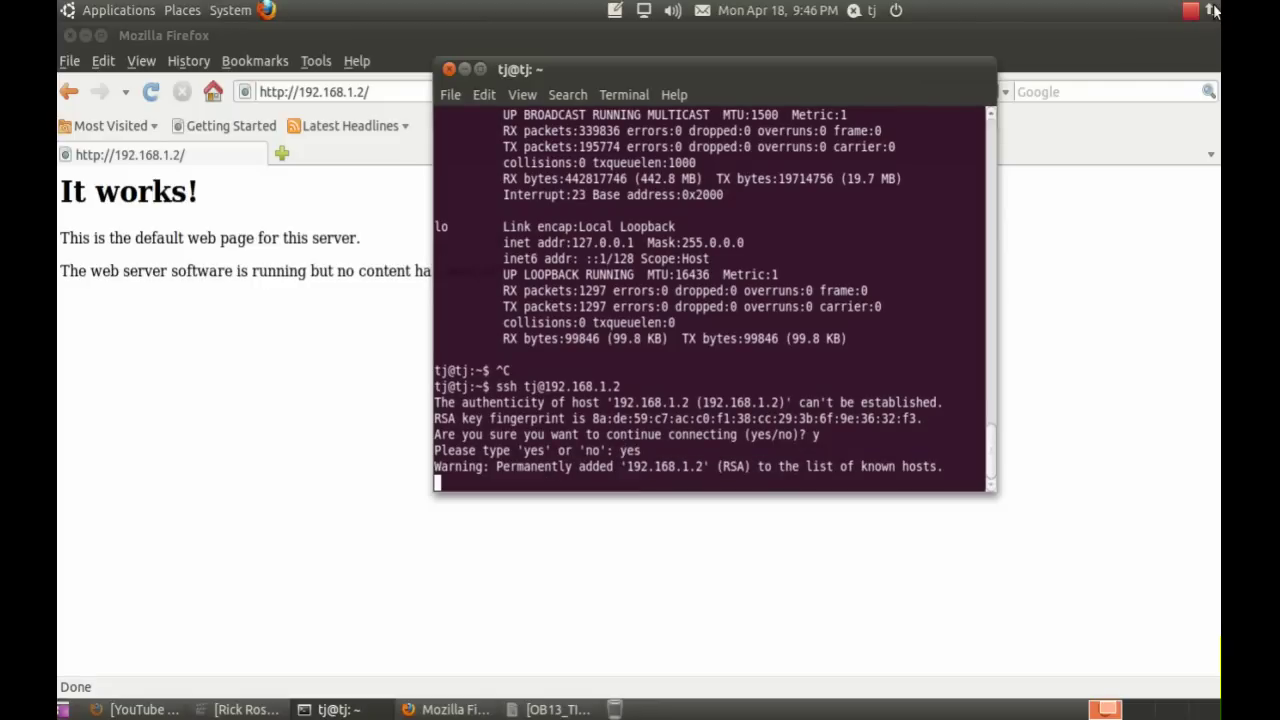
{"action": "key", "text": "Return"}
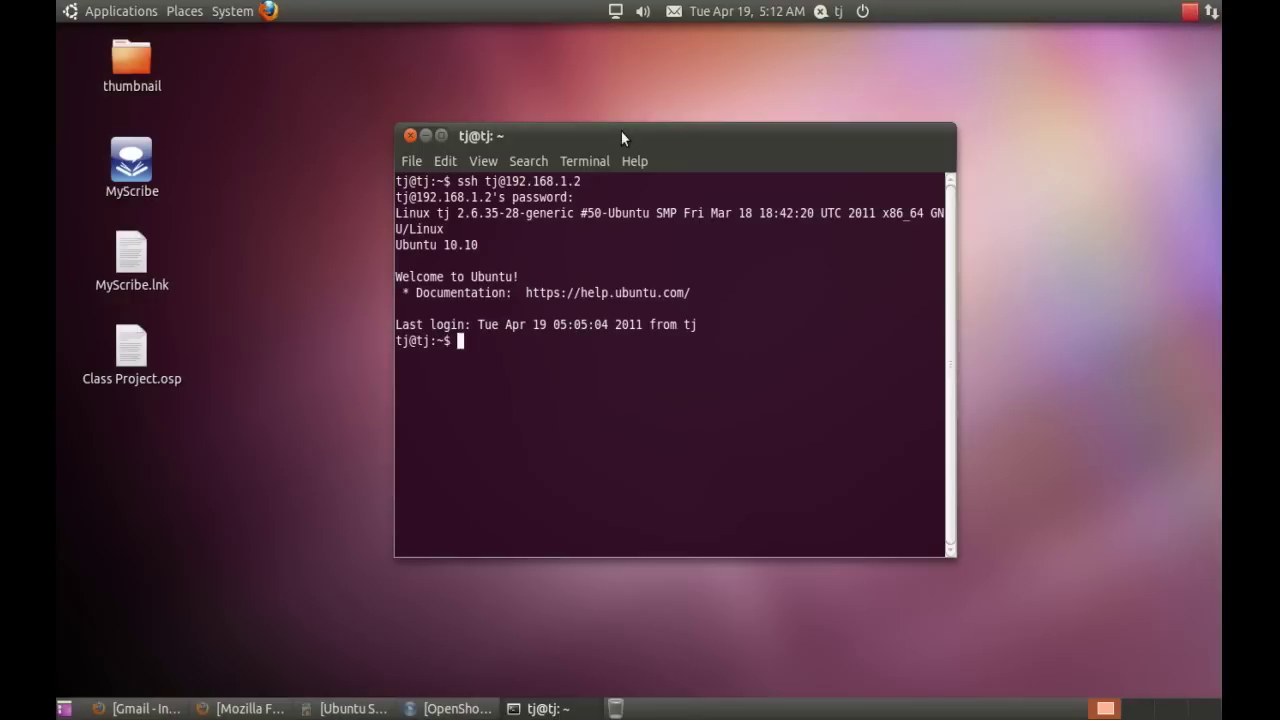
- Maximize the terminal window and list the home directory's contents with ls
{"action": "double_click", "coordinate": [621, 132]}
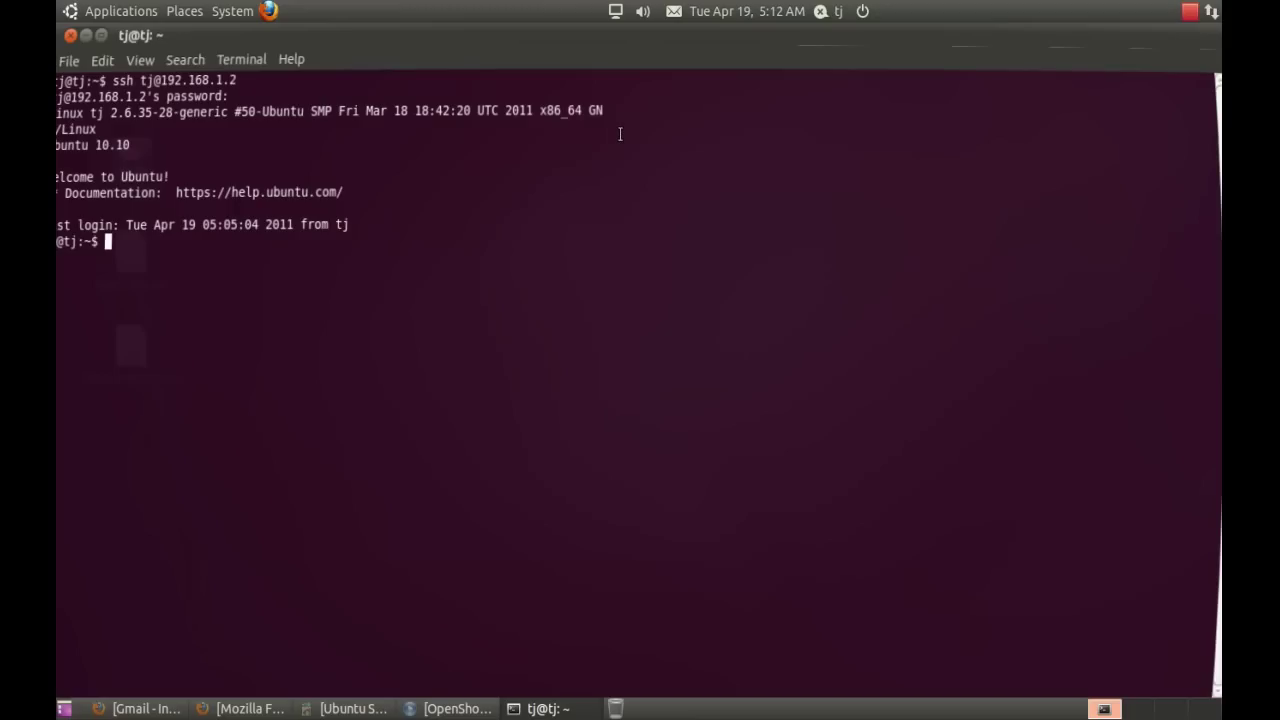
{"action": "type", "text": "ls"}
{"action": "key", "text": "Return"}
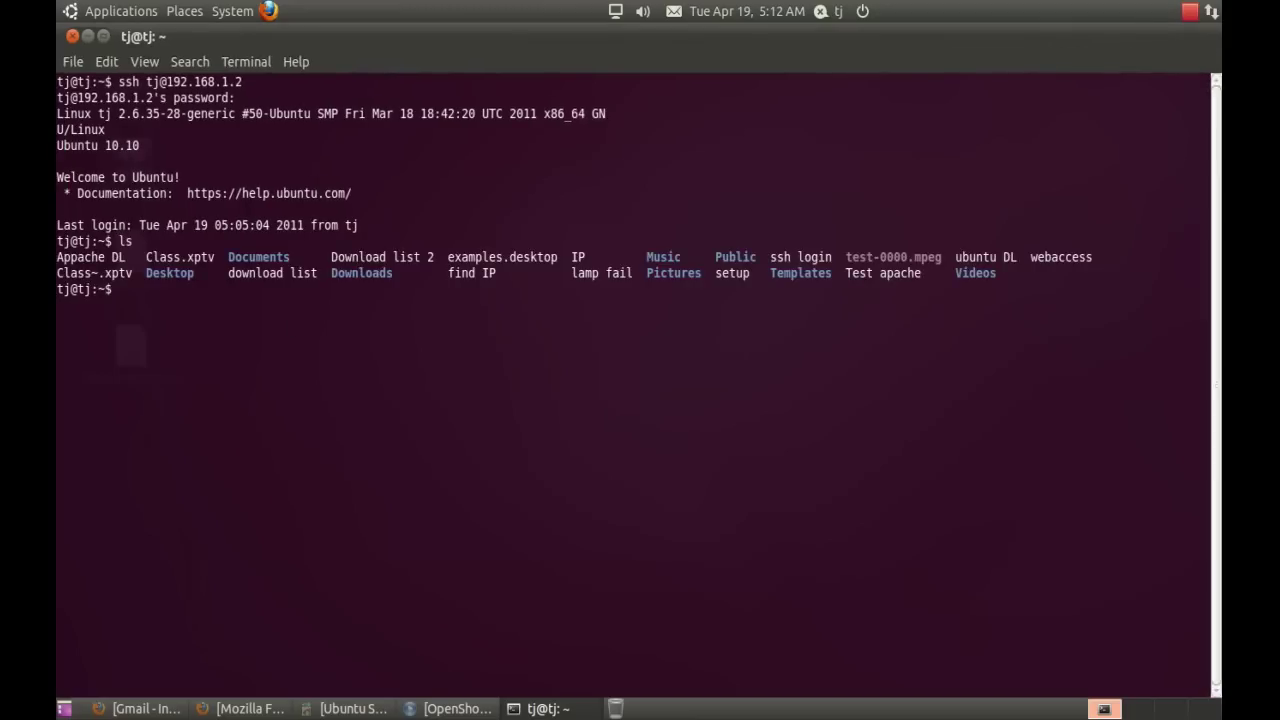
- Go up two directory levels with "cd .." to the root directory and list its contents with ls
{"action": "type", "text": "cd .."}
{"action": "key", "text": "Return"}
{"action": "type", "text": "c"}
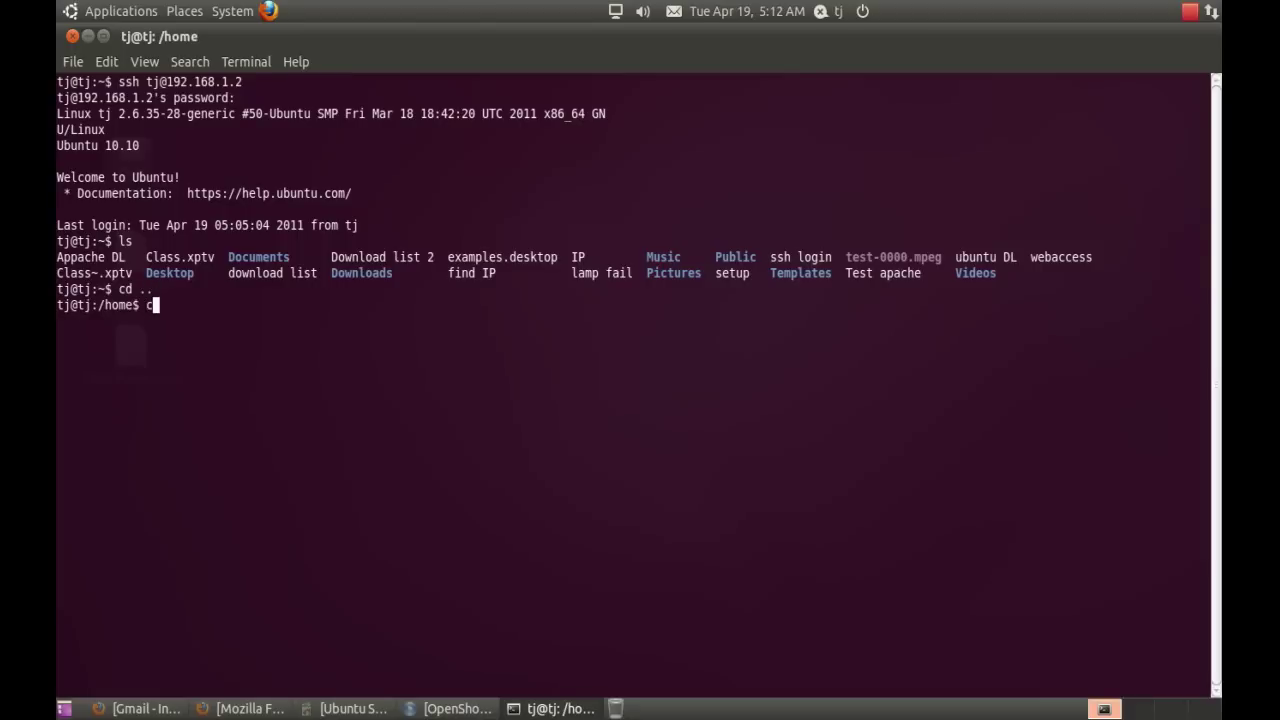
{"action": "type", "text": "d .."}
{"action": "key", "text": "Return"}
{"action": "type", "text": "ls"}
{"action": "key", "text": "Return"}
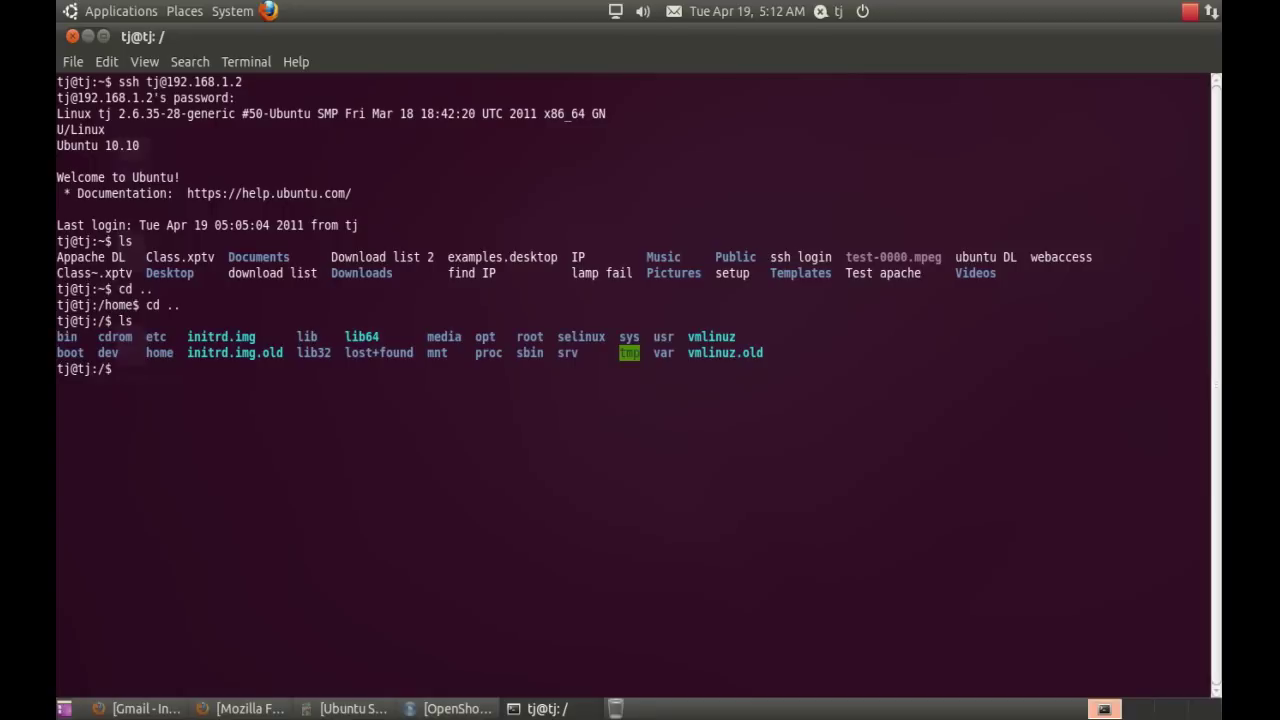
- Change into the var directory, list its contents with ls, and enter its www directory
{"action": "type", "text": "cd var"}
{"action": "key", "text": "Return"}
{"action": "type", "text": "cd"}
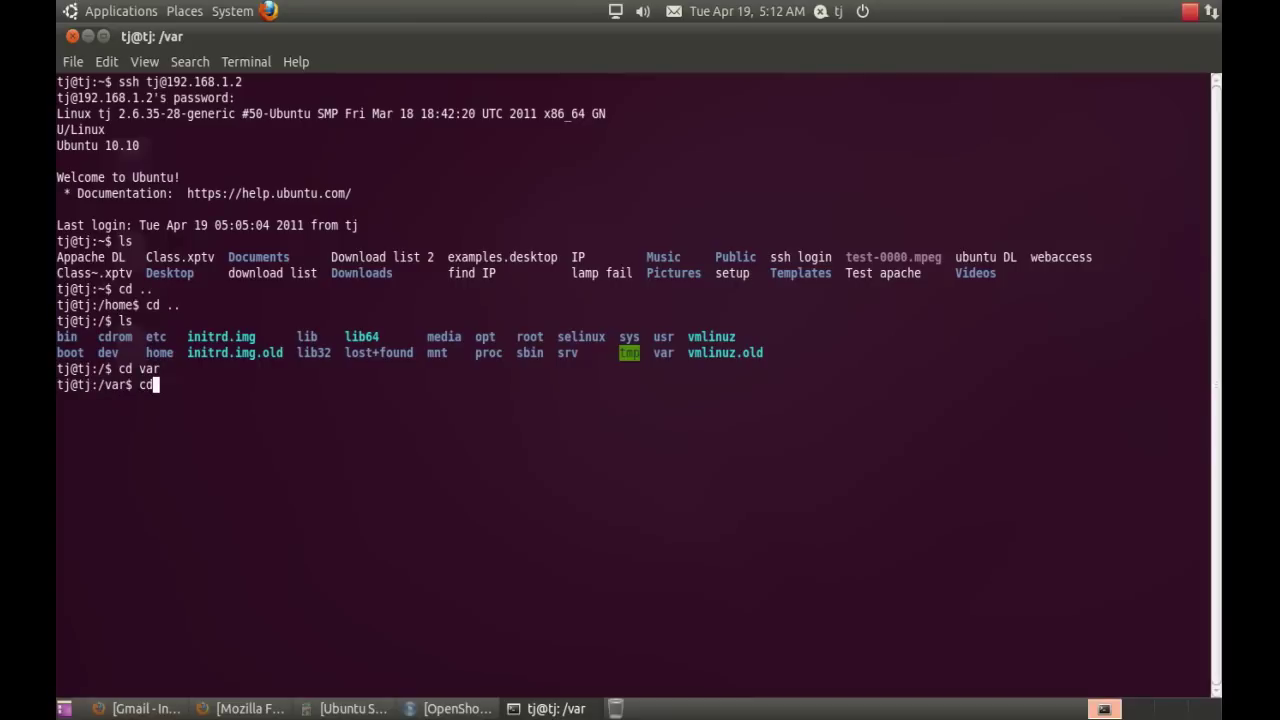
{"action": "key", "text": "BackSpace"}
{"action": "key", "text": "BackSpace"}
{"action": "type", "text": "ls"}
{"action": "key", "text": "Return"}
{"action": "type", "text": "cd www"}
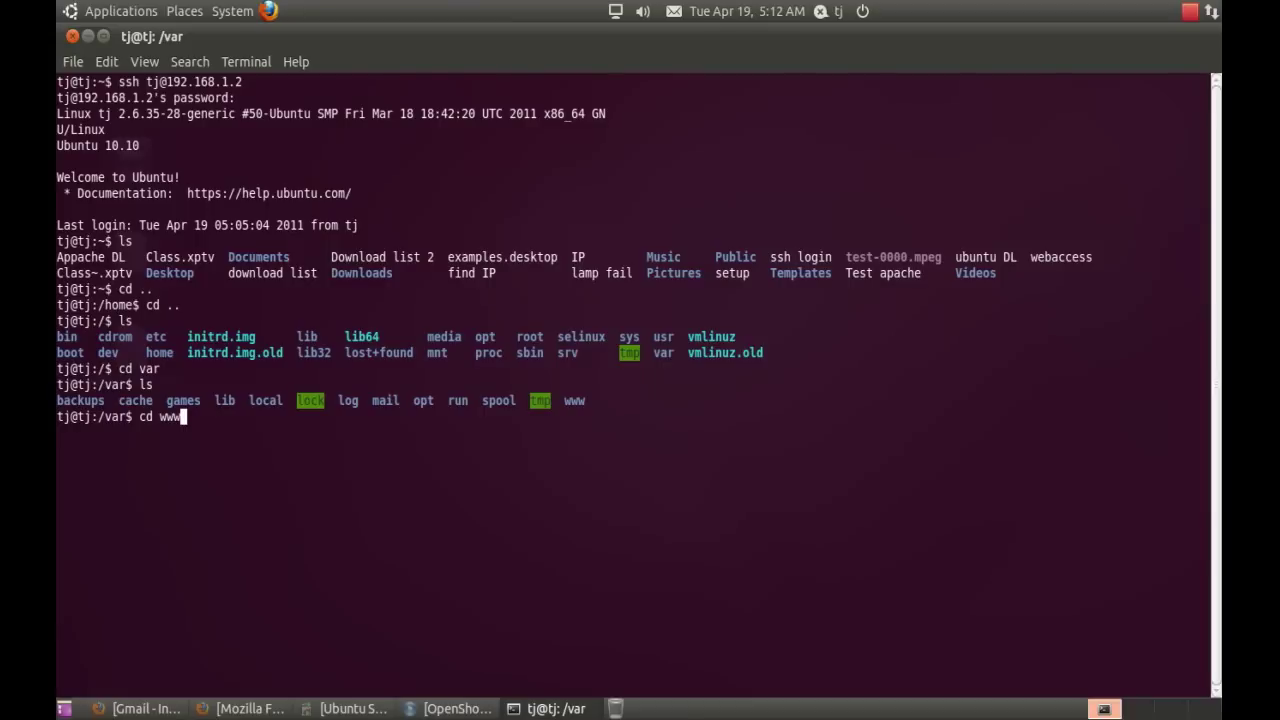
{"action": "key", "text": "Return"}
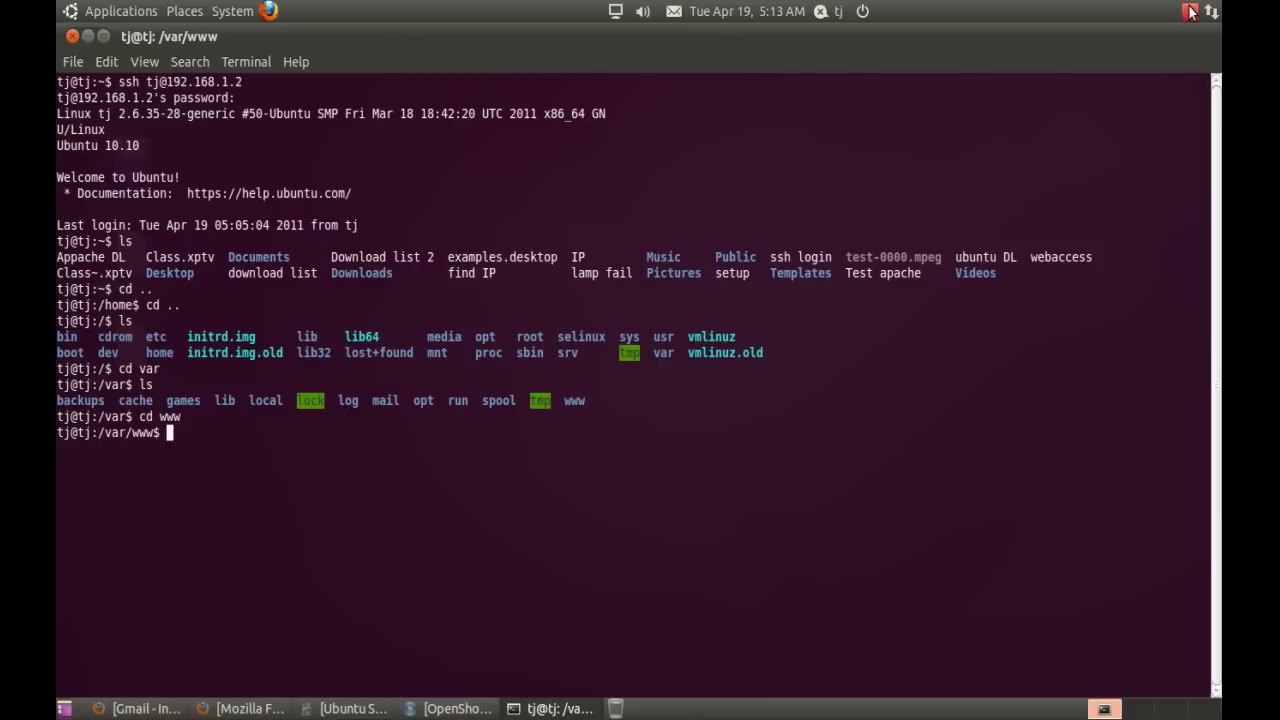
- Begin a "sudo vi" command in /var/www to open a file for editing with root privileges
{"action": "type", "text": "sudo vi"}
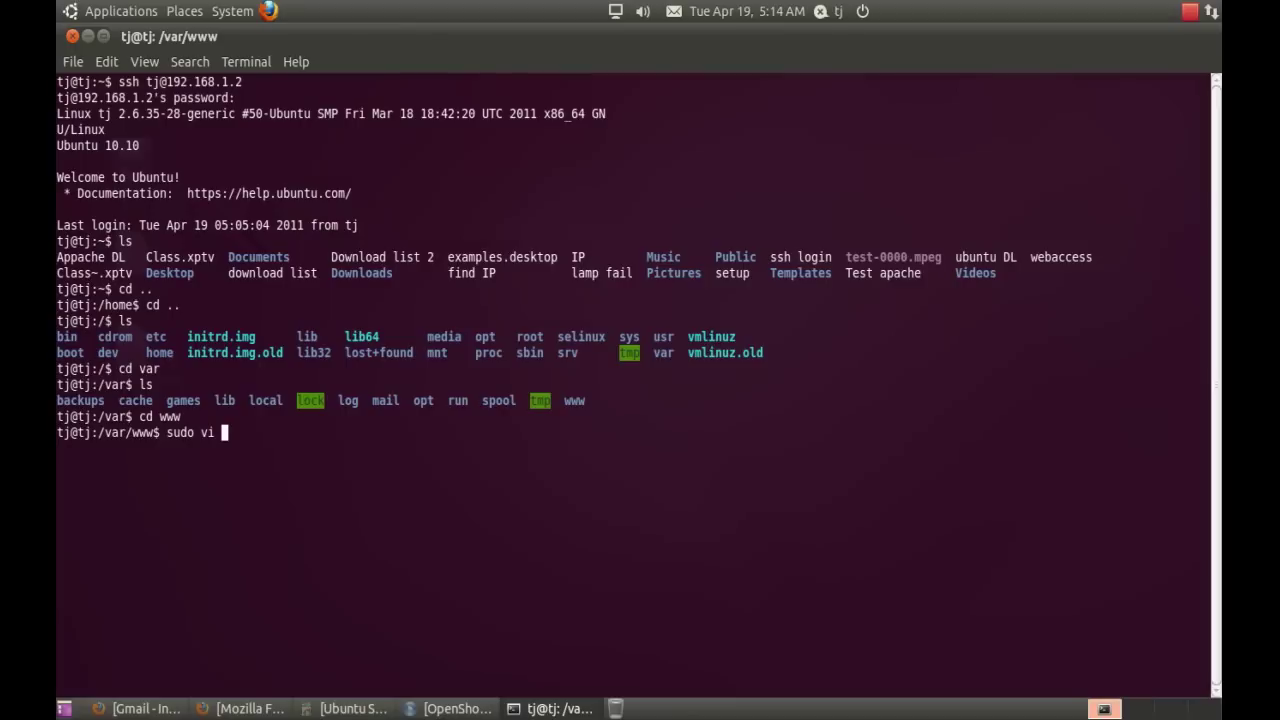